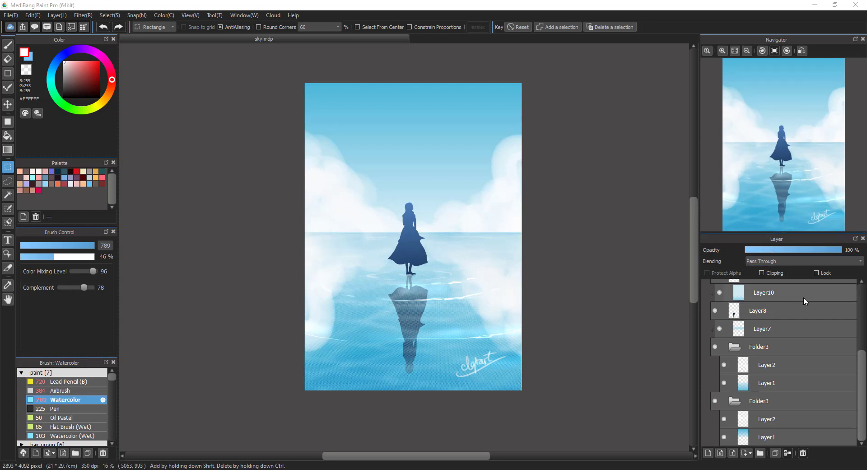
scroll(813, 298, up, 5)
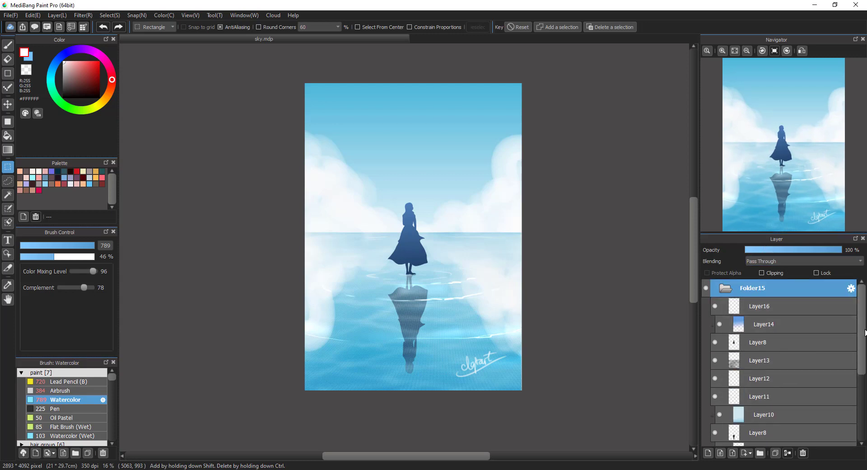
drag(864, 341, 864, 374)
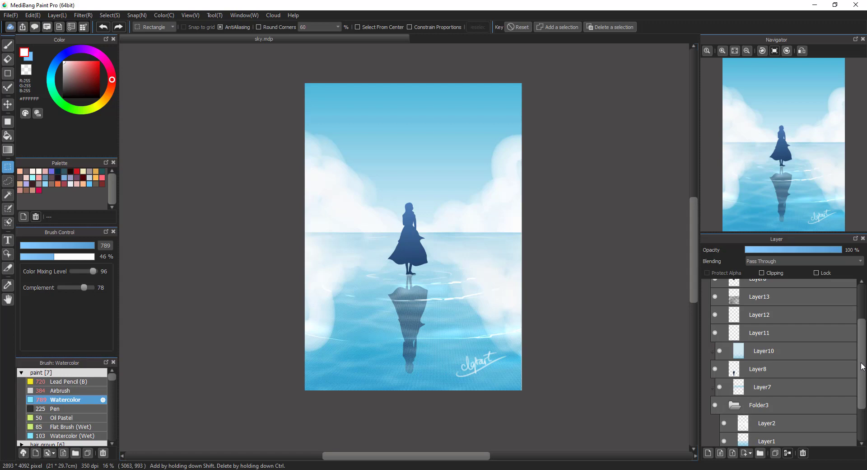
drag(862, 373, 858, 428)
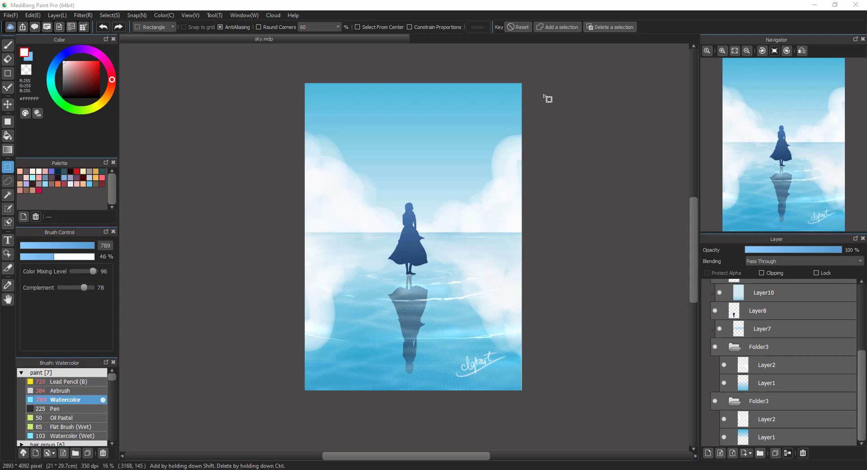
- Create a new A4 (210 * 297 mm) canvas at 350 dpi with a white background
click(7, 16)
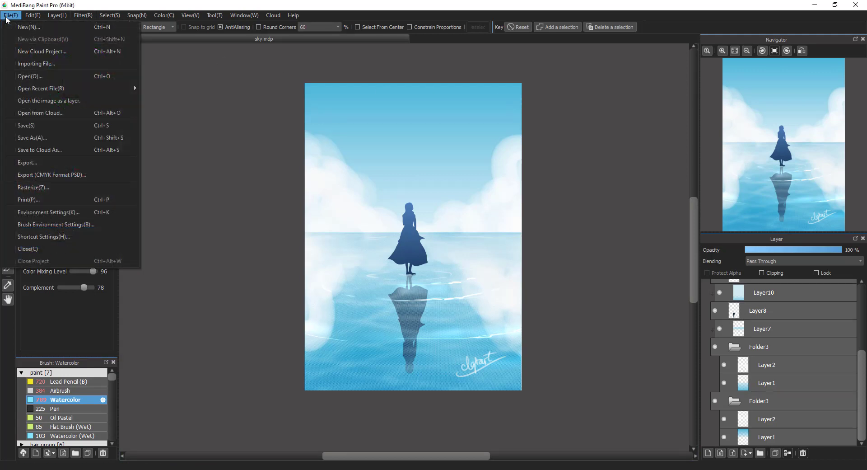
click(28, 27)
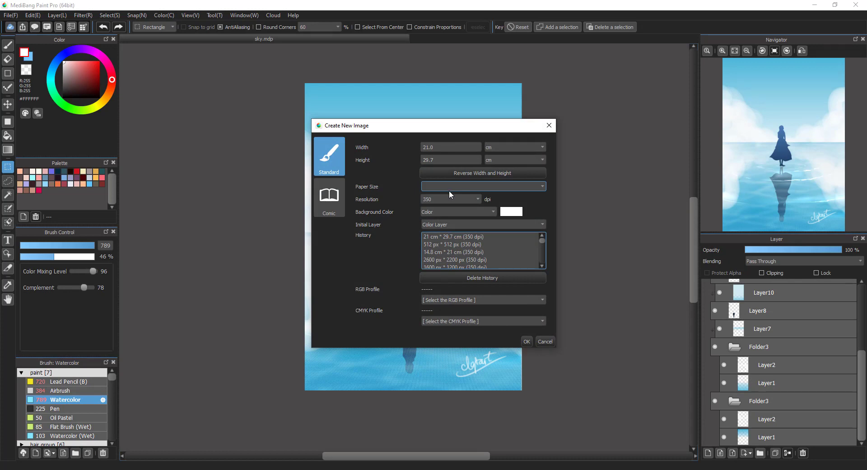
click(449, 191)
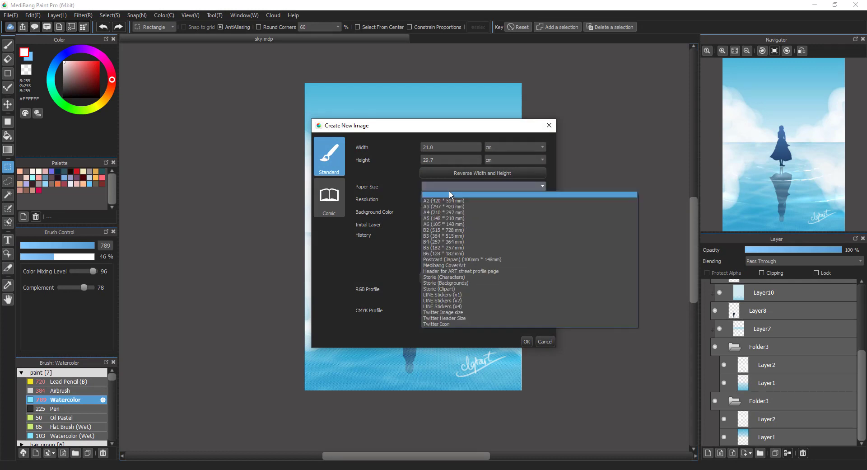
click(450, 211)
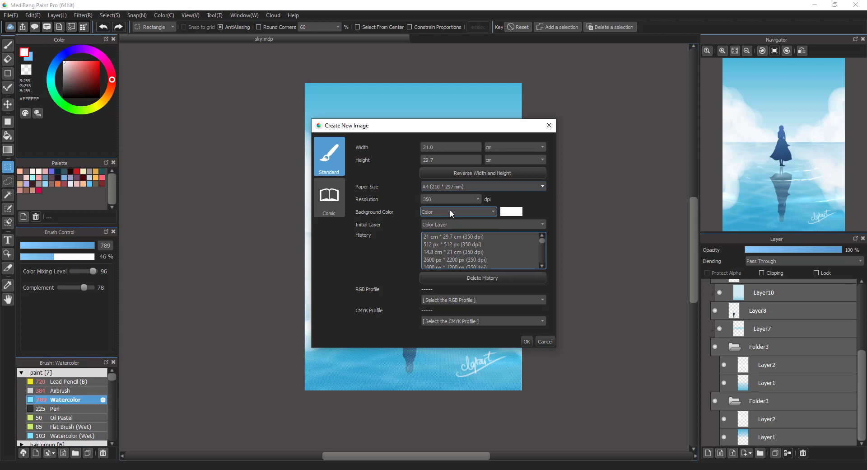
click(526, 341)
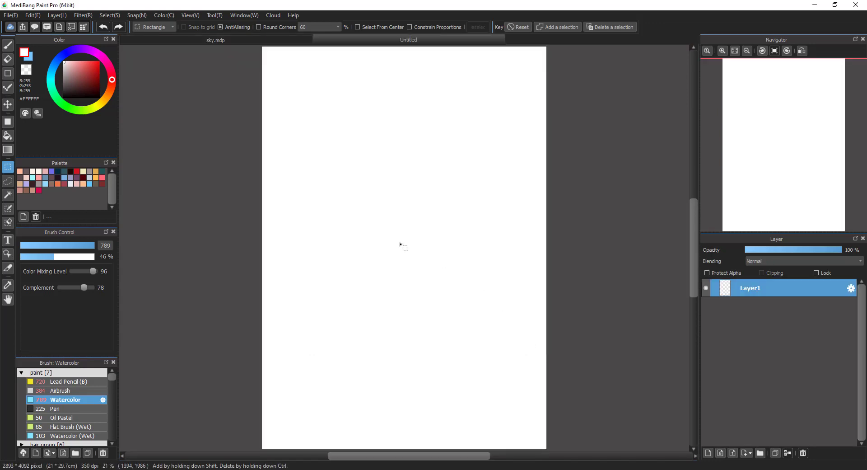
- Add a layer folder and name it "sky"
click(760, 453)
double_click(751, 288)
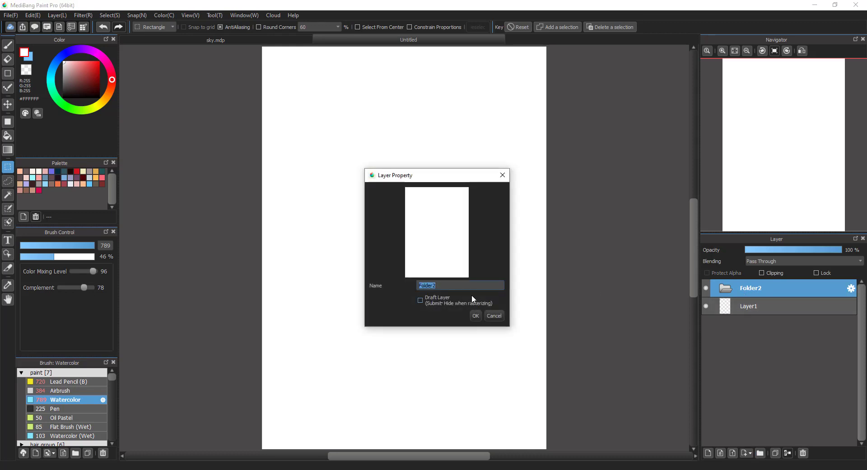
text(sky)
key(Return)
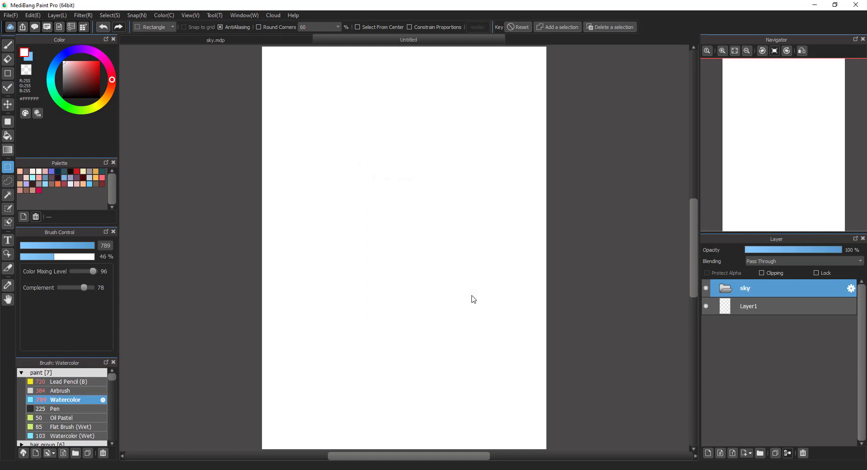
- Move Layer1 into the sky folder and rename it "blue"
click(752, 307)
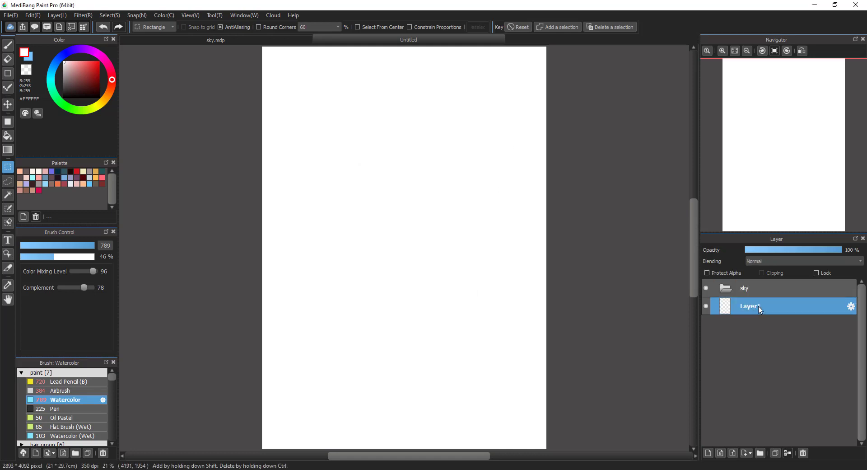
drag(761, 308, 763, 289)
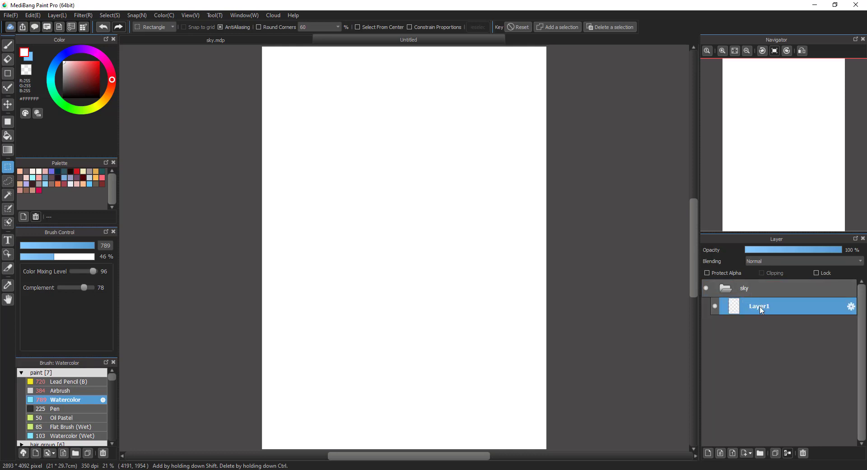
double_click(760, 307)
text(b)
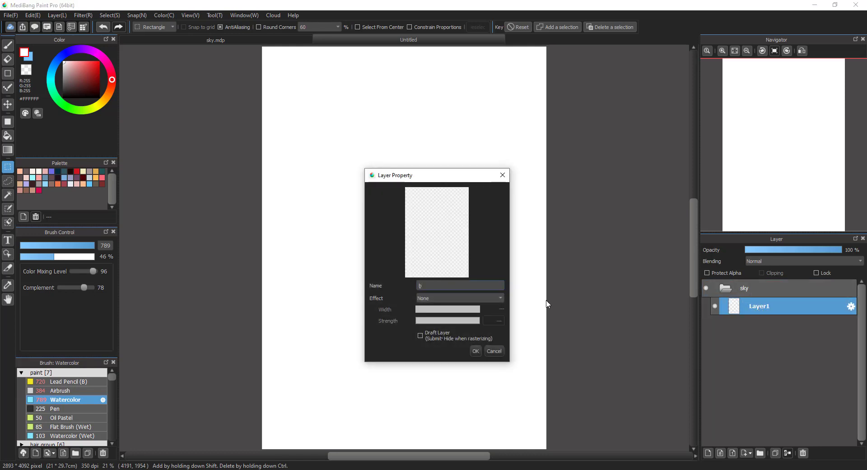
text(lue)
key(Return)
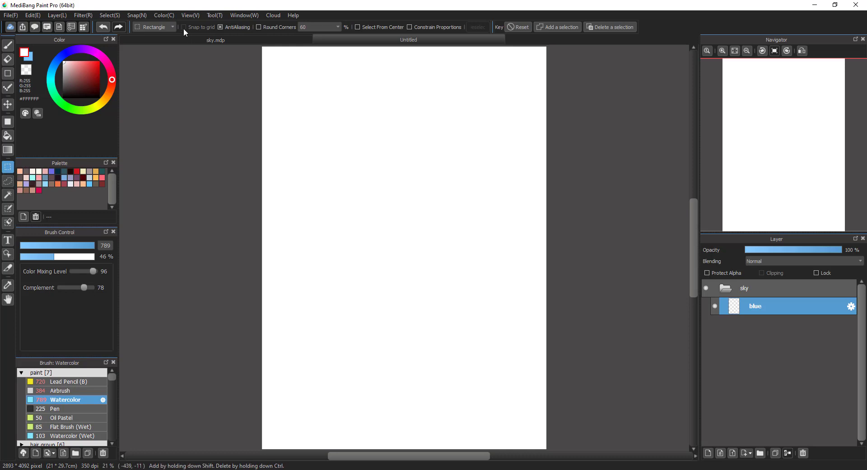
- Make a rectangular selection across the full canvas width, from its upper edge down to about 2390 px
click(169, 26)
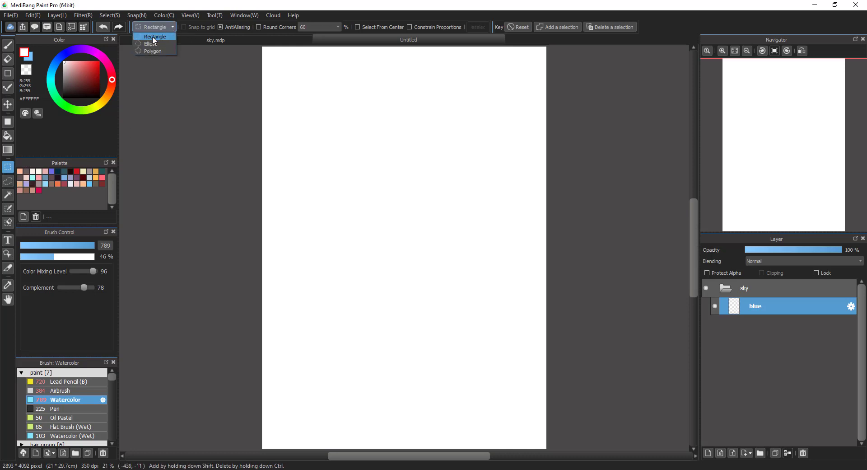
drag(257, 59, 553, 296)
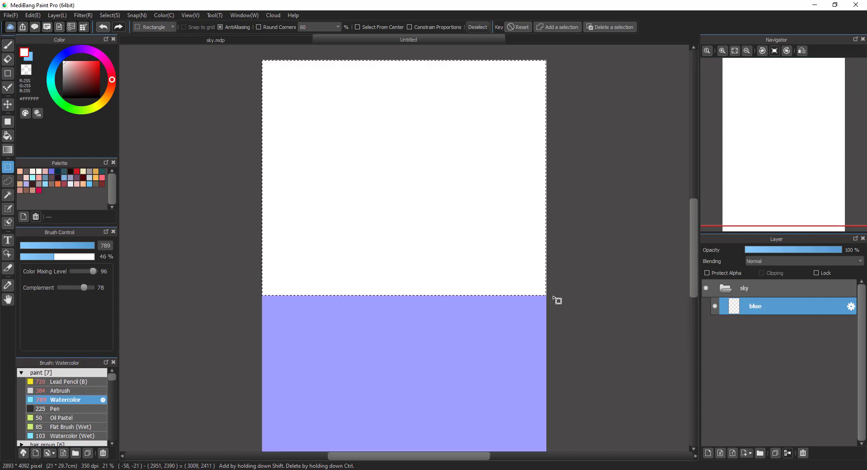
scroll(555, 230, down, 1)
scroll(554, 230, up, 2)
scroll(555, 230, down, 2)
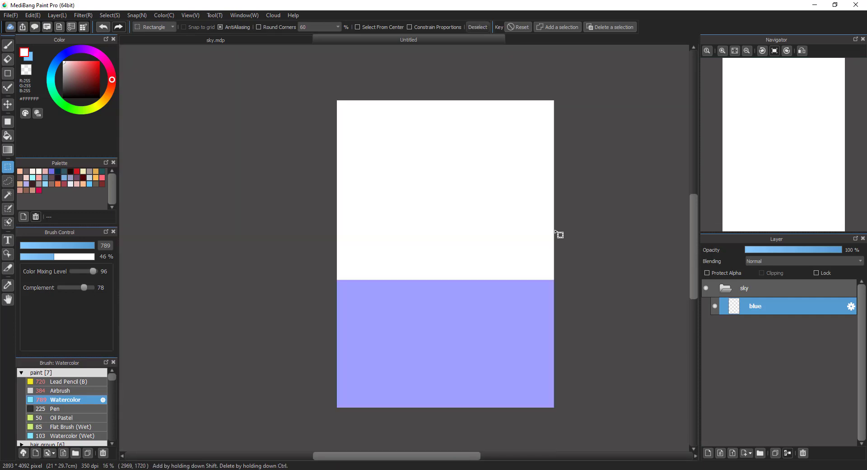
- Fill the selection on the blue layer with a vertical linear Foreground-Background gradient, from light blue #74C7FF at the upper edge to white at the horizon
click(8, 151)
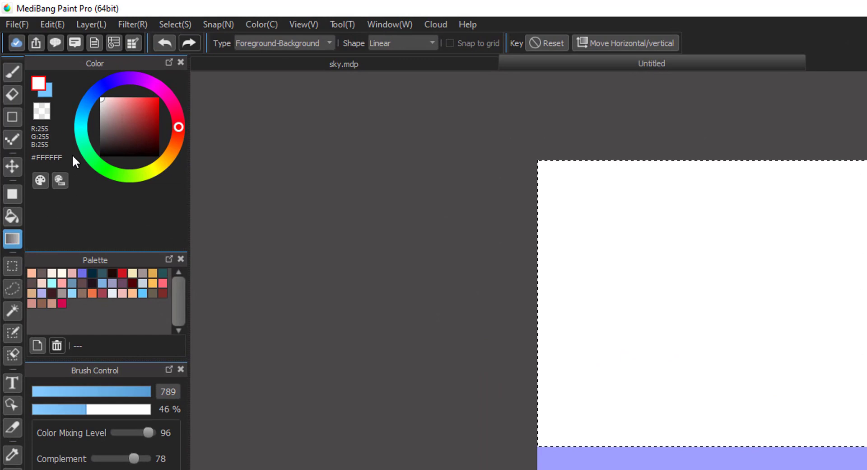
click(45, 92)
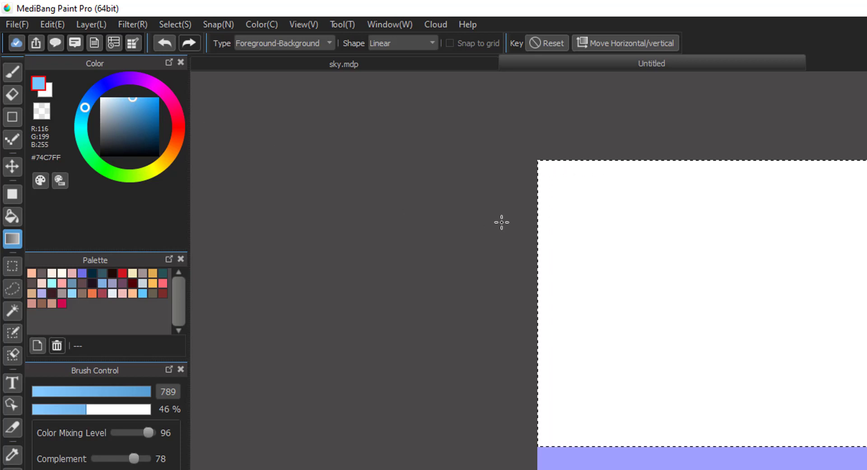
click(281, 44)
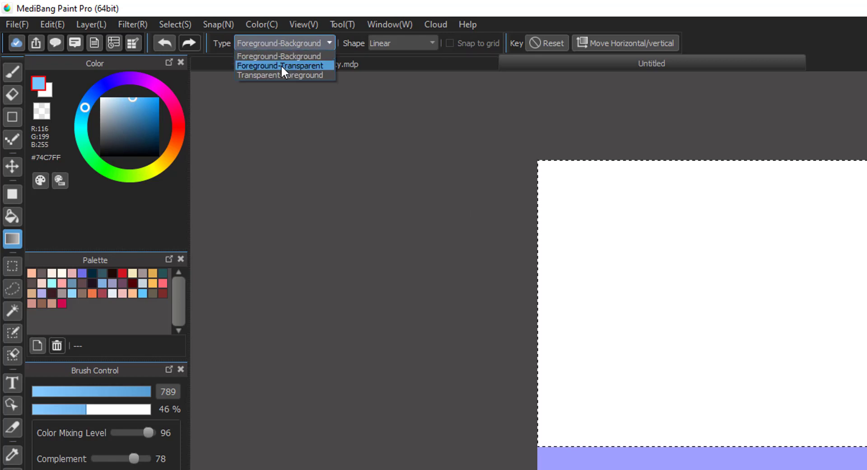
click(307, 46)
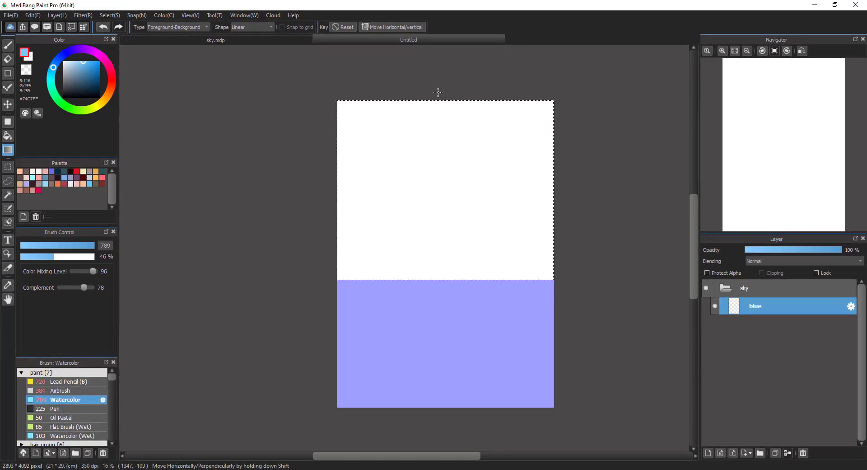
mouse_move(447, 95)
mouse_down()
mouse_move(453, 170)
mouse_move(437, 195)
mouse_move(468, 209)
mouse_move(443, 210)
mouse_move(441, 283)
mouse_up()
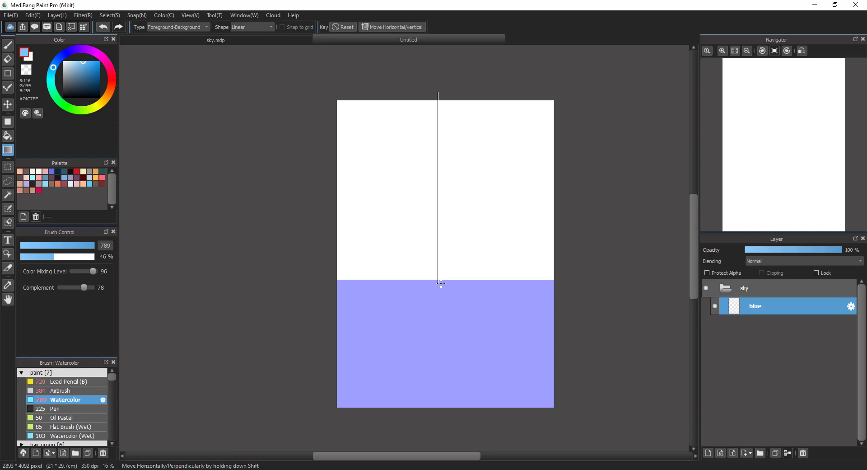
drag(441, 283, 440, 283)
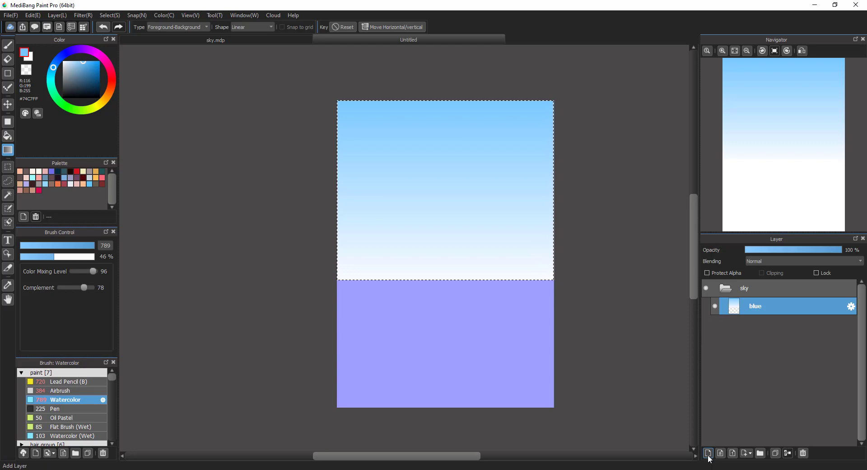
- Add a layer above the blue layer in the sky folder and name it "cloud"
click(708, 453)
double_click(753, 306)
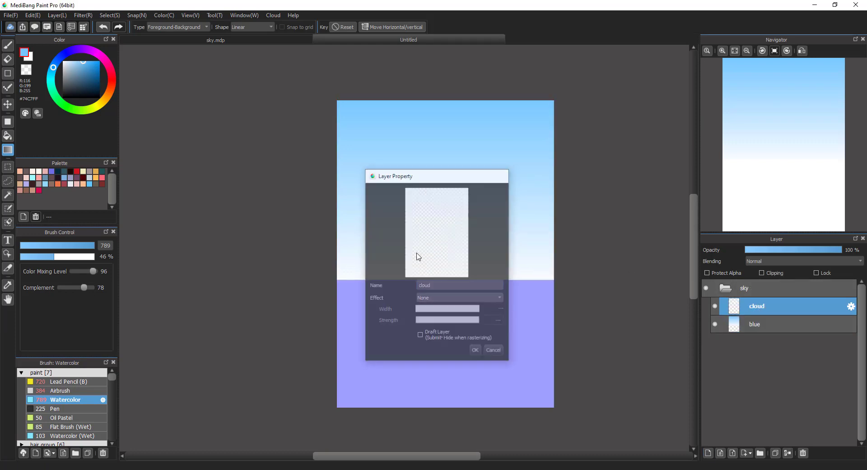
key(Return)
key(ctrl+d)
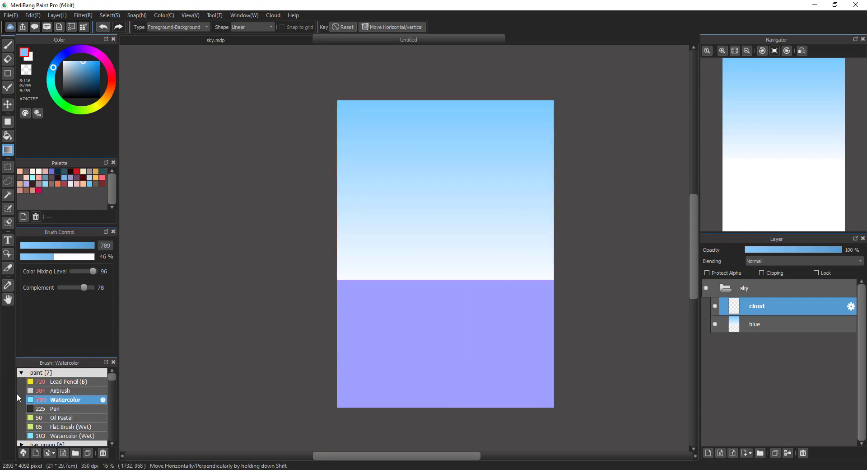
- Paint white Watercolor clouds on the cloud layer, sloping from both canvas sides down to the middle of the horizon, and clear the selection
click(8, 46)
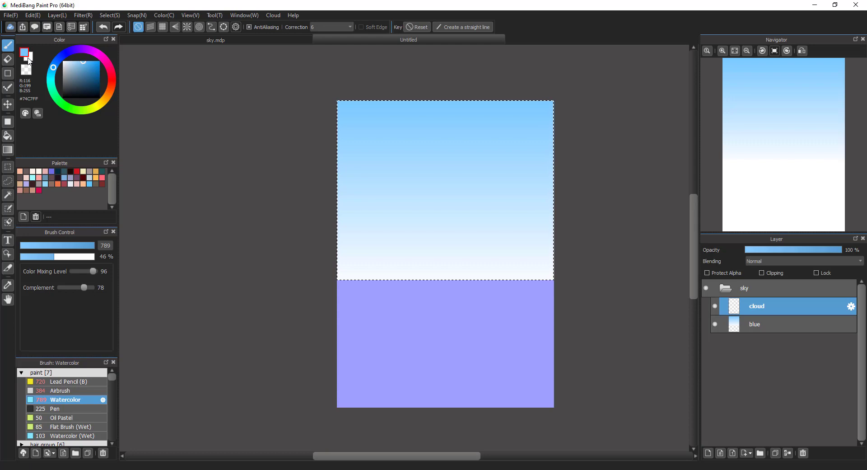
click(28, 57)
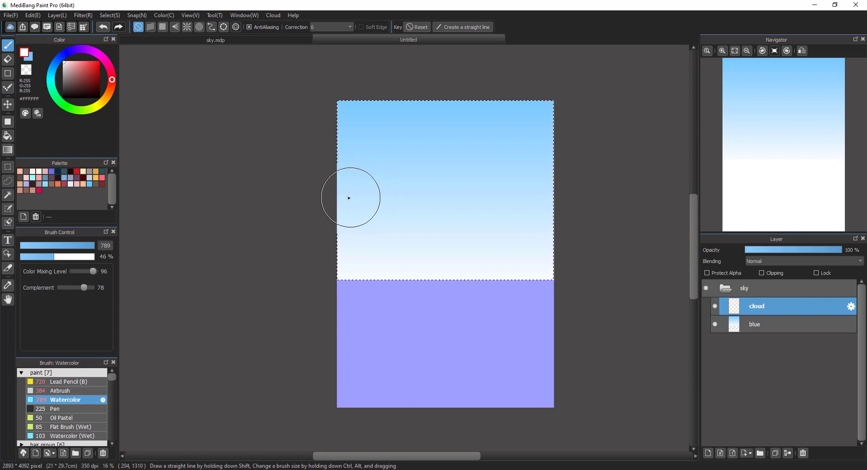
mouse_move(390, 265)
mouse_down()
mouse_move(339, 203)
mouse_move(451, 248)
mouse_move(483, 240)
mouse_move(397, 211)
mouse_move(530, 221)
mouse_move(546, 147)
mouse_up()
key(ctrl+minus)
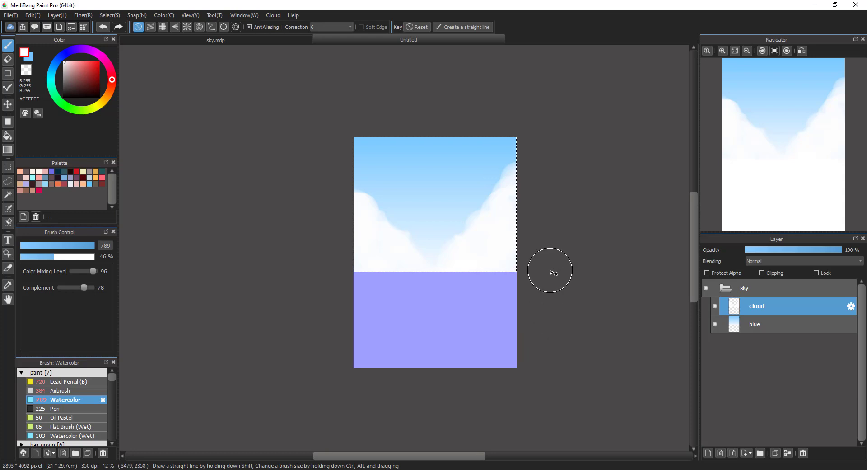
click(8, 168)
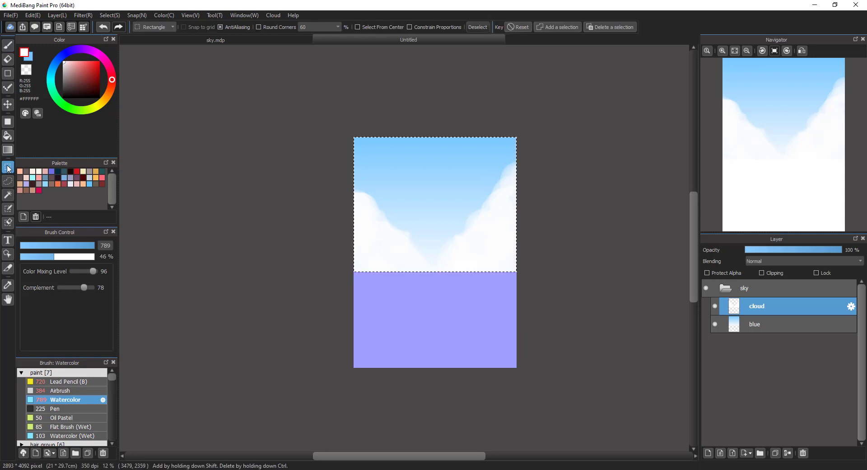
click(477, 27)
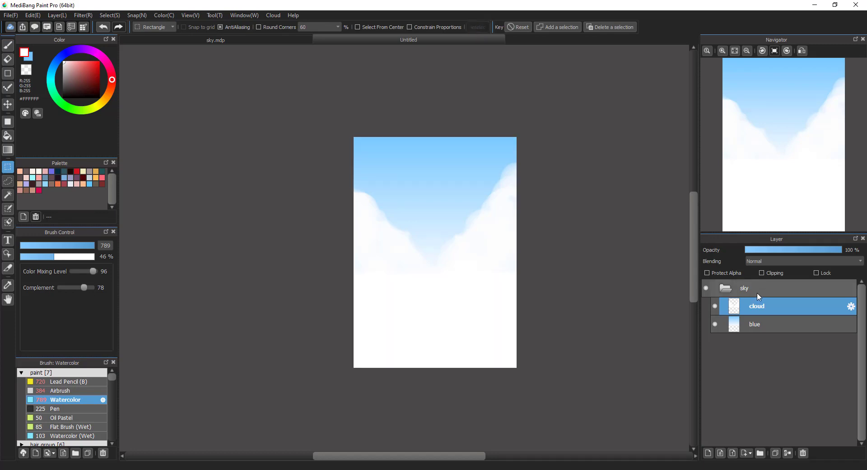
- Duplicate the sky folder with its layers and rename the upper copy "sea"
click(771, 292)
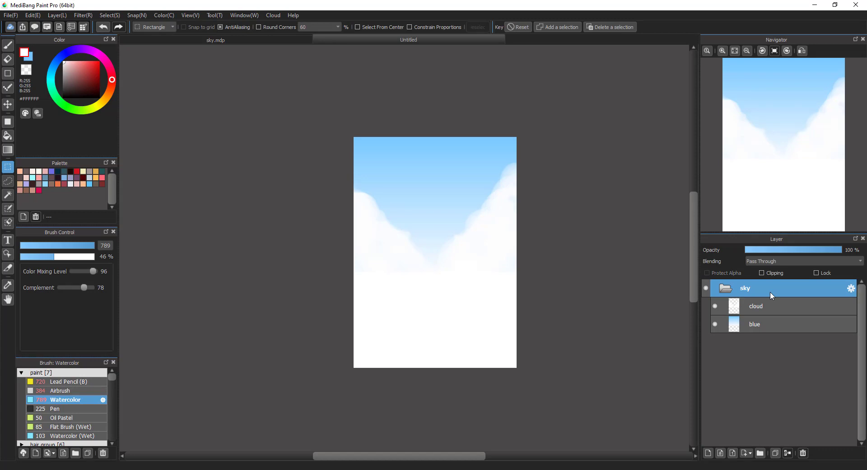
click(57, 15)
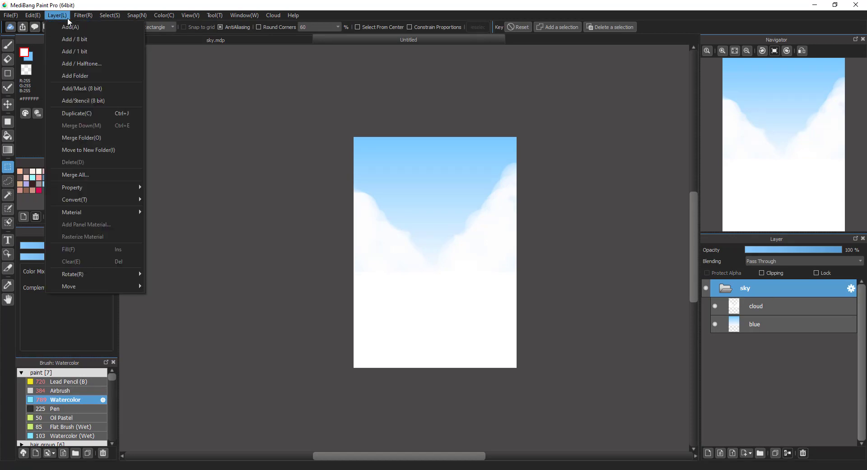
click(129, 113)
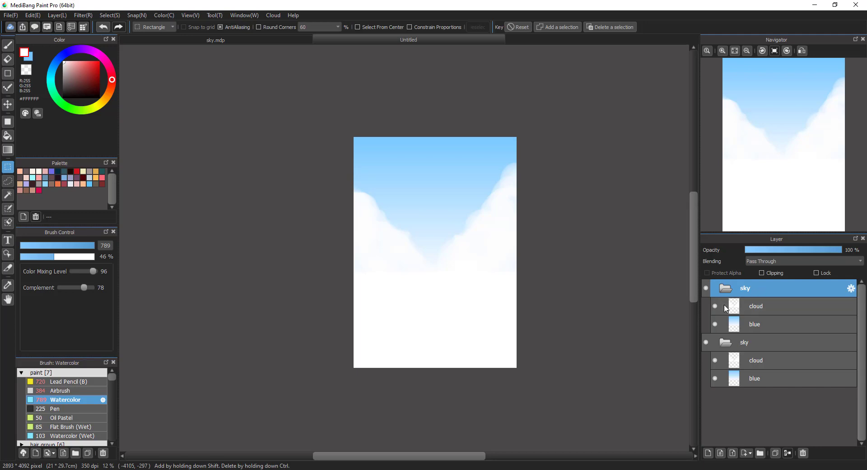
double_click(749, 292)
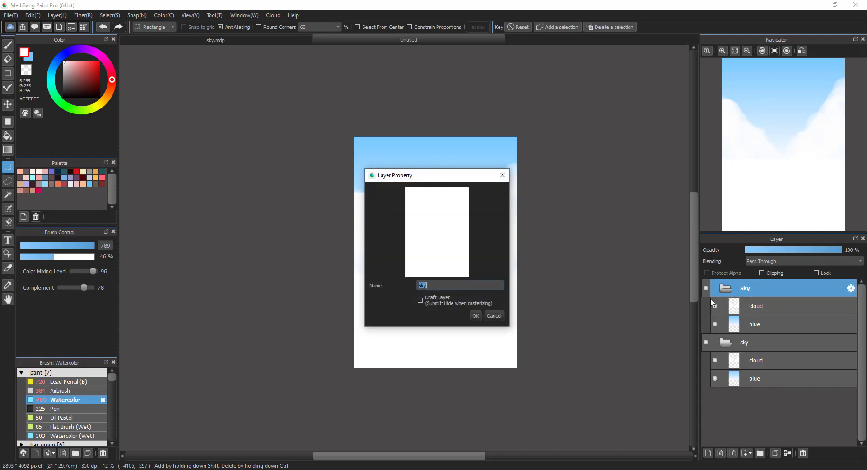
text(sea)
click(475, 315)
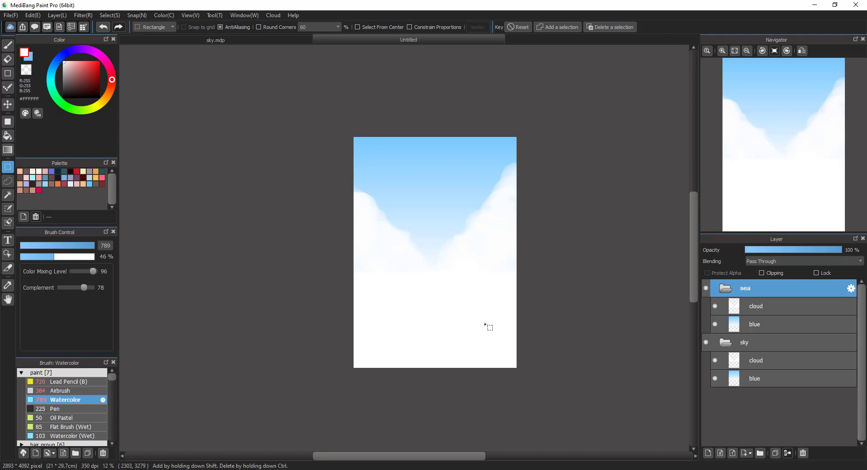
- Flip the sea folder vertically so its clouds and gradient mirror the sky
click(58, 17)
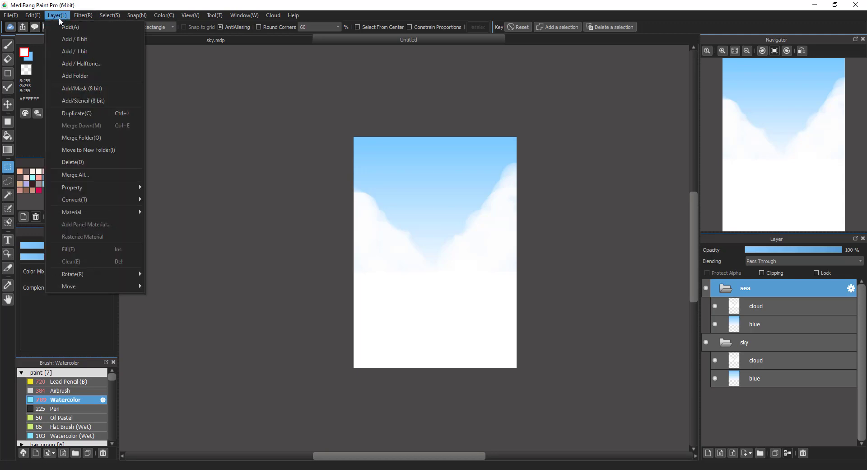
mouse_move(128, 275)
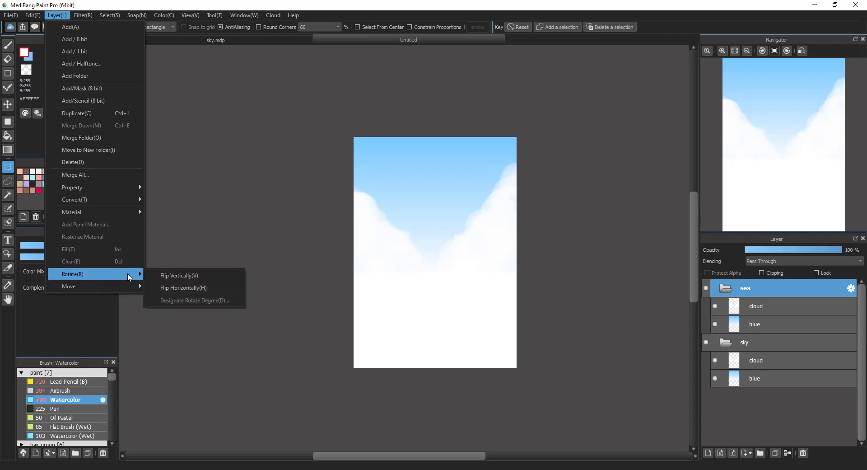
click(202, 279)
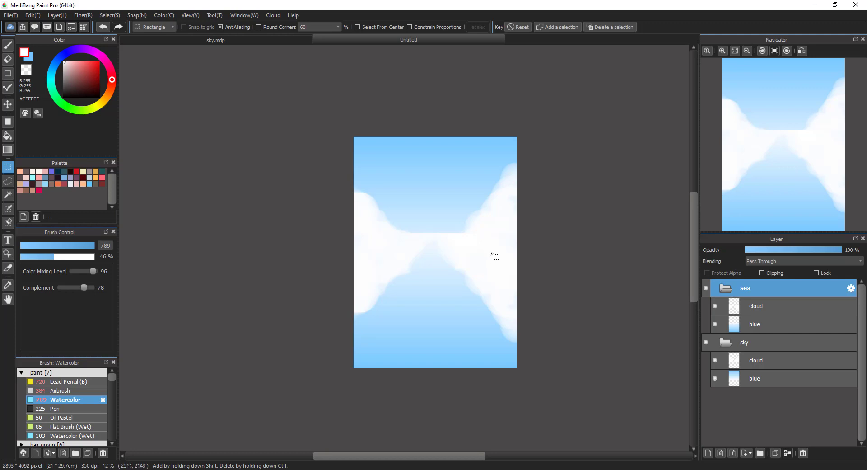
- Move the sea folder slightly down and the sky folder straight up by about 232 pixels, bringing their cloud tips together at the horizon
click(8, 105)
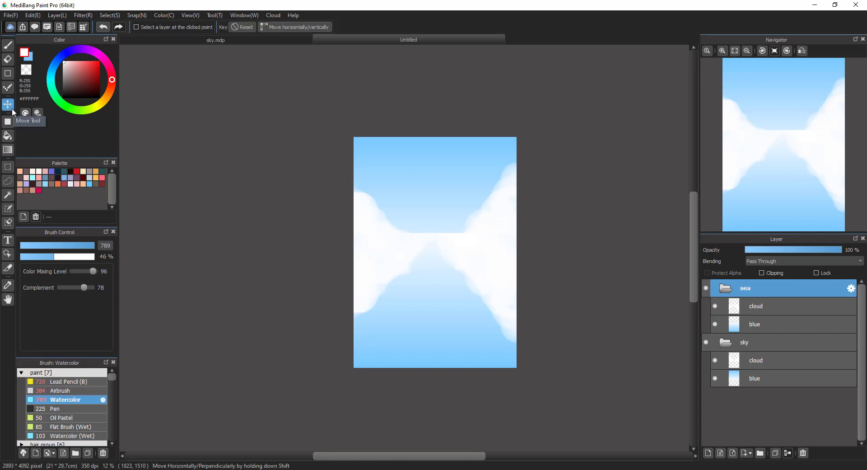
mouse_move(496, 264)
mouse_down()
mouse_move(497, 279)
mouse_move(498, 263)
mouse_up()
click(740, 342)
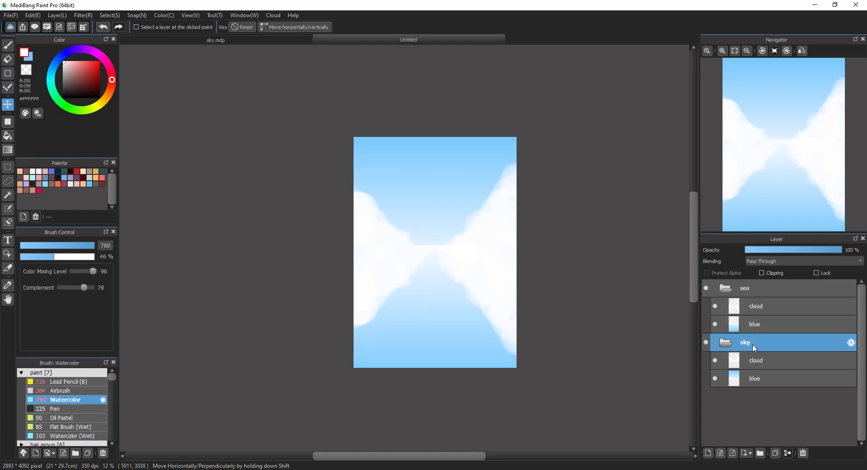
drag(500, 211, 498, 199)
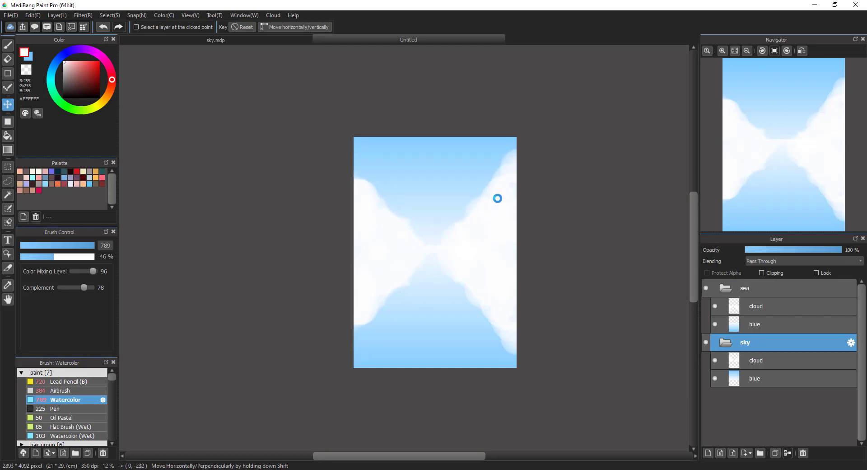
- Transform the sea folder, stretching its contents downward while keeping the upper edge at the horizon, and apply the change
click(781, 290)
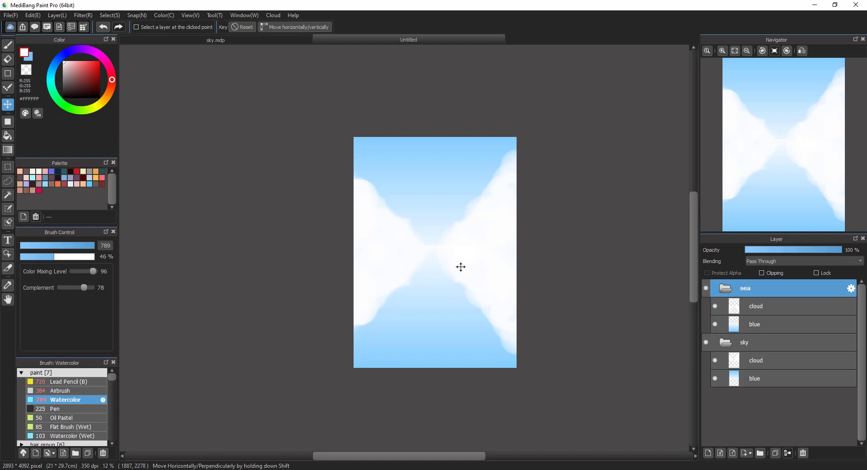
click(82, 16)
mouse_move(107, 14)
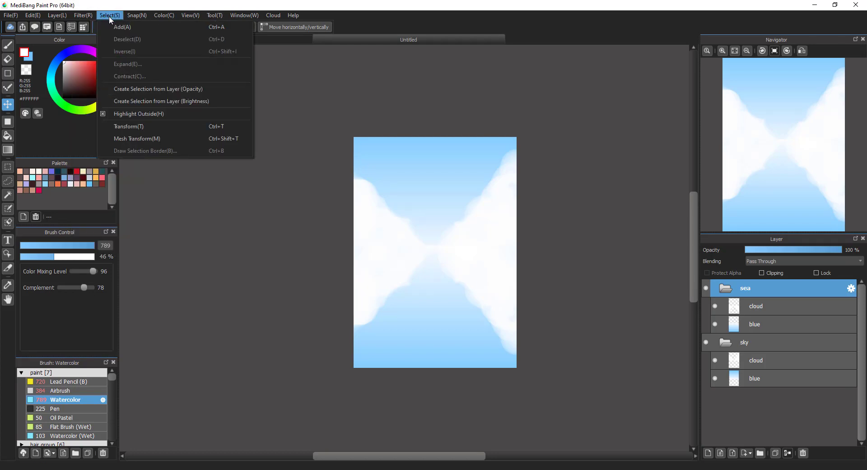
click(182, 126)
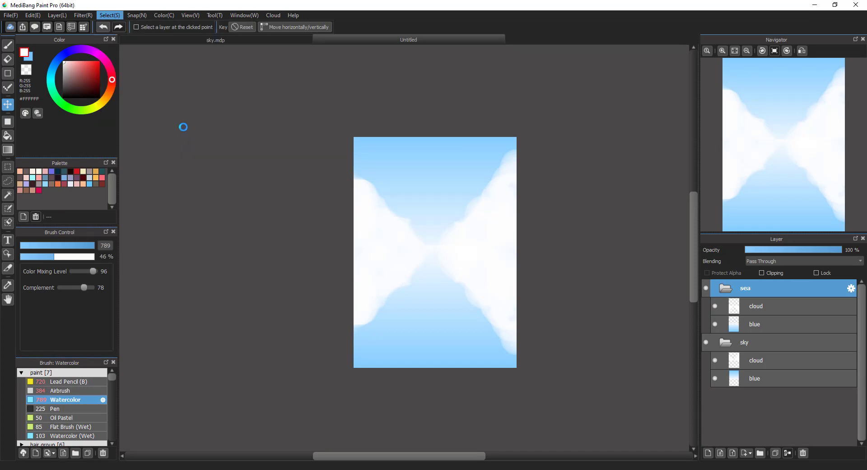
drag(435, 363, 435, 375)
drag(484, 306, 483, 314)
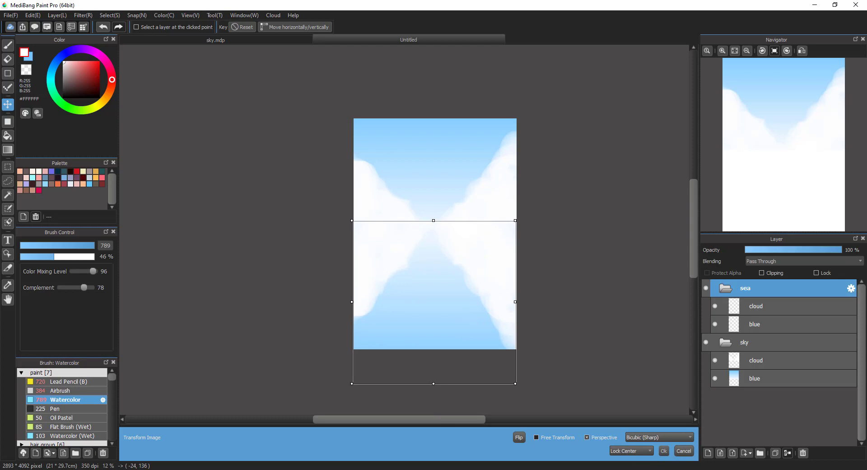
click(663, 451)
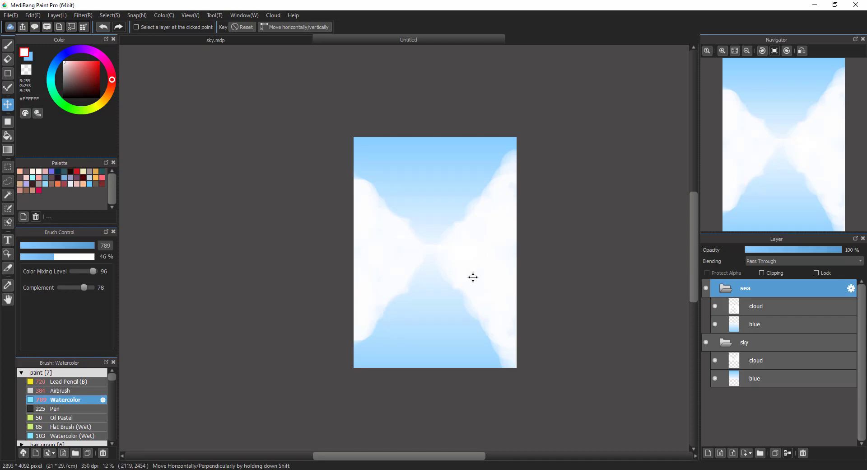
- Add a new layer above the sea folder and turn on Clipping for it
scroll(494, 302, up, 3)
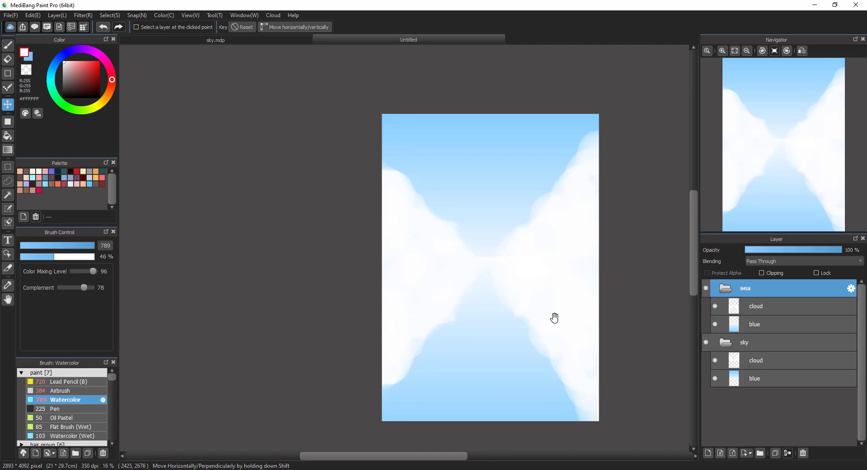
drag(554, 312, 514, 286)
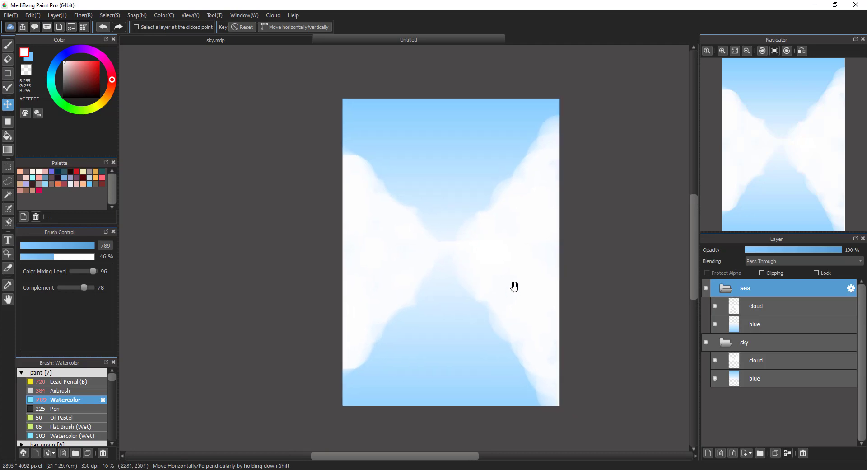
click(707, 454)
drag(771, 307, 770, 279)
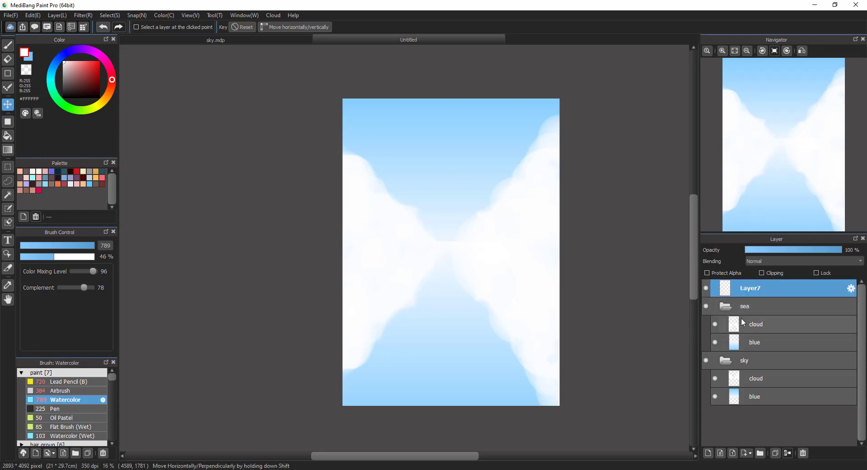
click(776, 274)
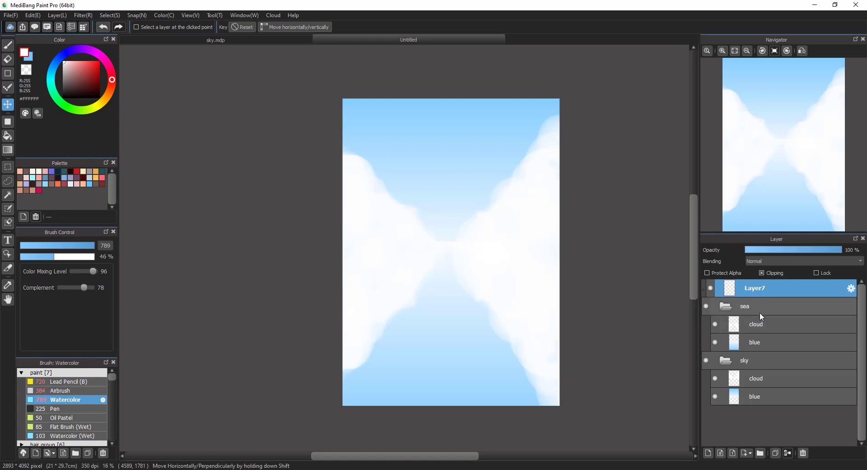
- Set the sea folder's blending mode to Normal
click(775, 308)
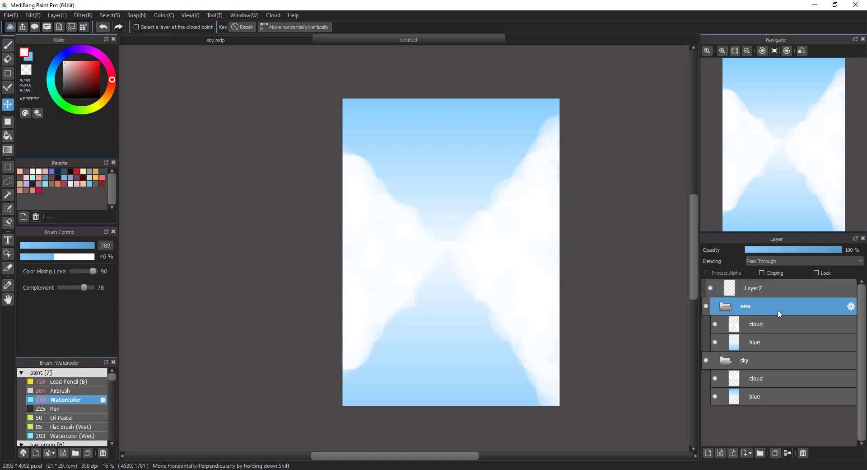
click(777, 261)
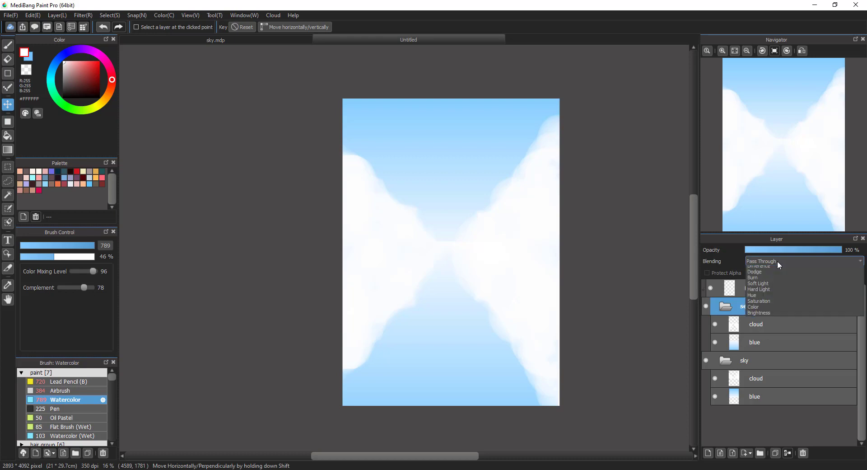
click(780, 275)
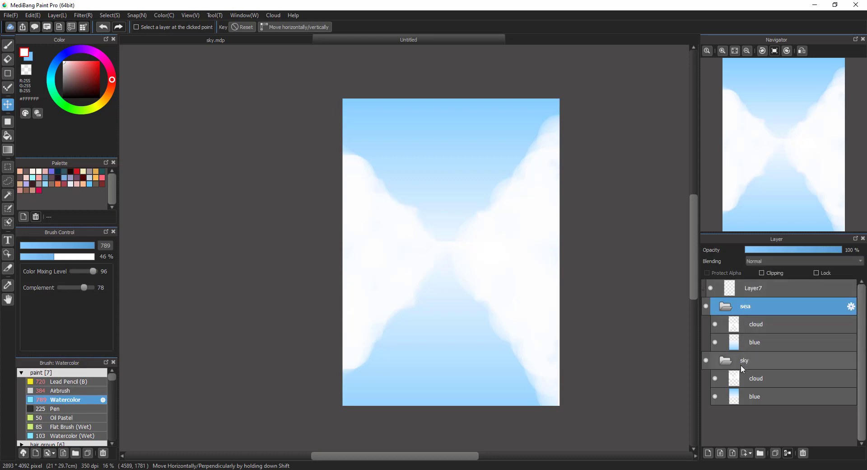
- Rename the clipped layer above the sea folder "skyline" and set its blending mode to Multiply
click(771, 291)
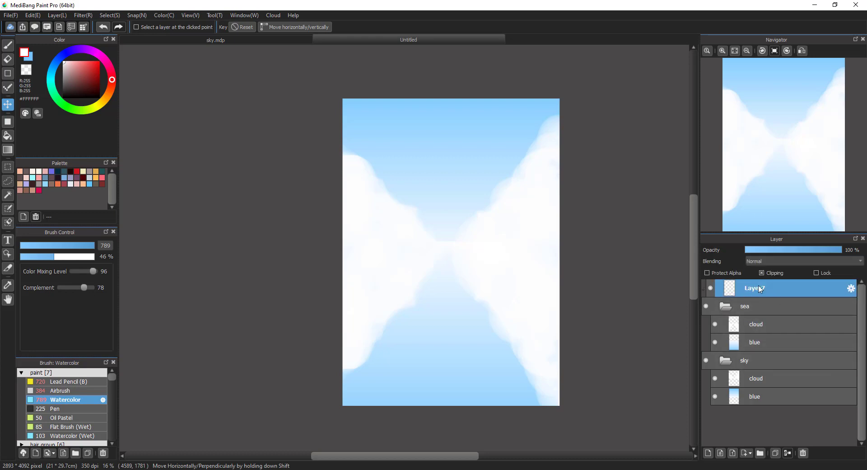
double_click(757, 292)
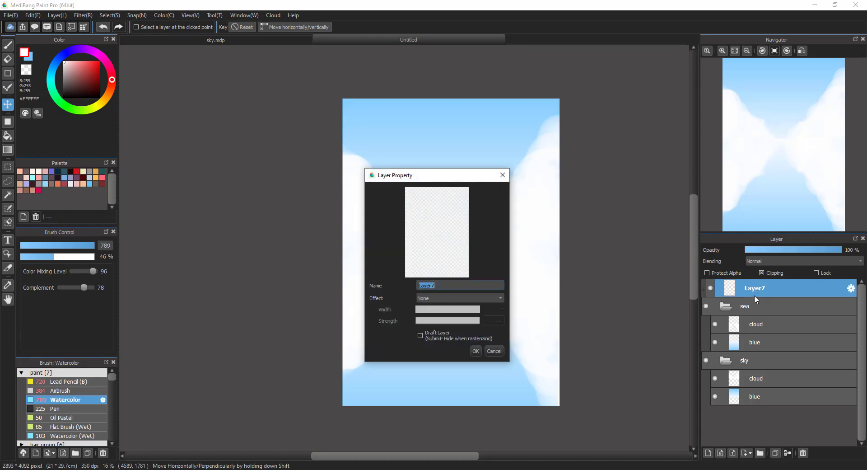
text(skyline)
key(Return)
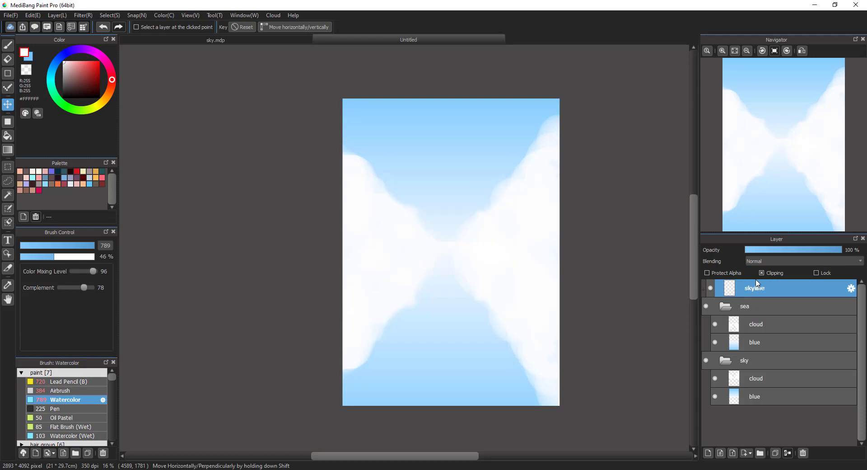
click(781, 261)
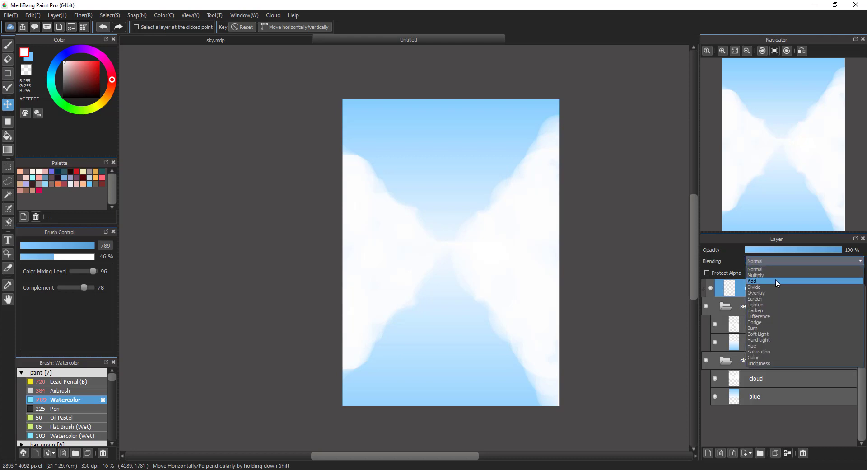
click(778, 275)
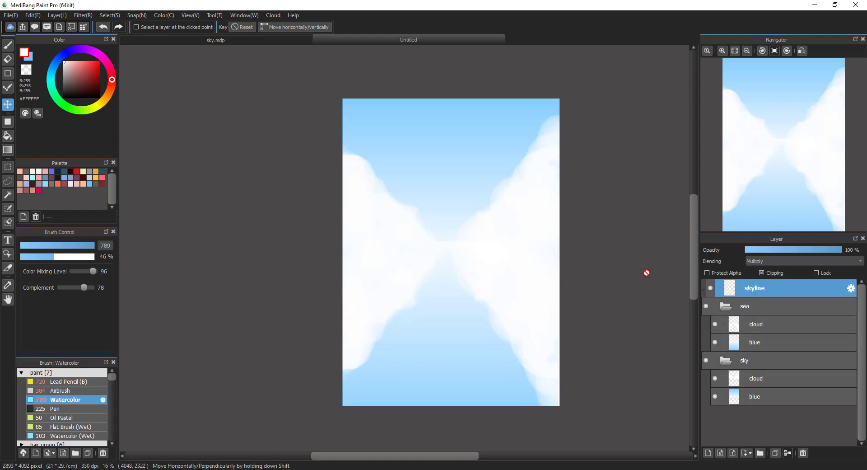
- Paint a soft horizon shadow across the full canvas width on the skyline layer, using the Airbrush at size 815 in greyish blue #7FAECD
click(77, 388)
key(x)
click(7, 47)
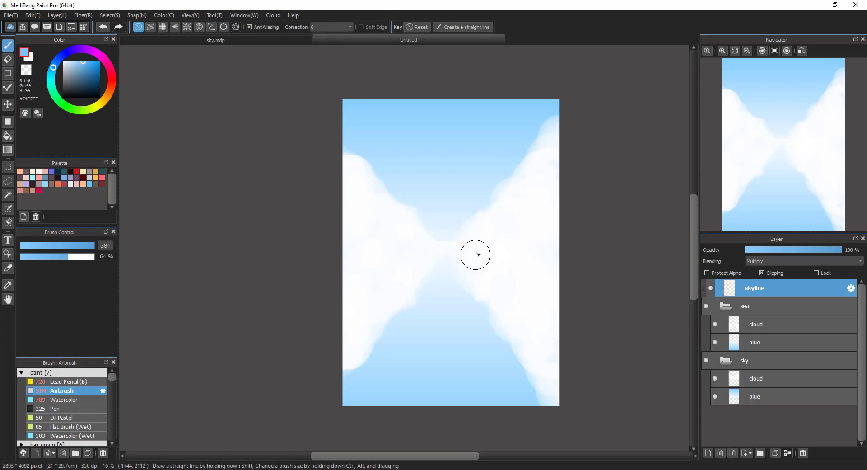
click(87, 67)
drag(87, 67, 76, 68)
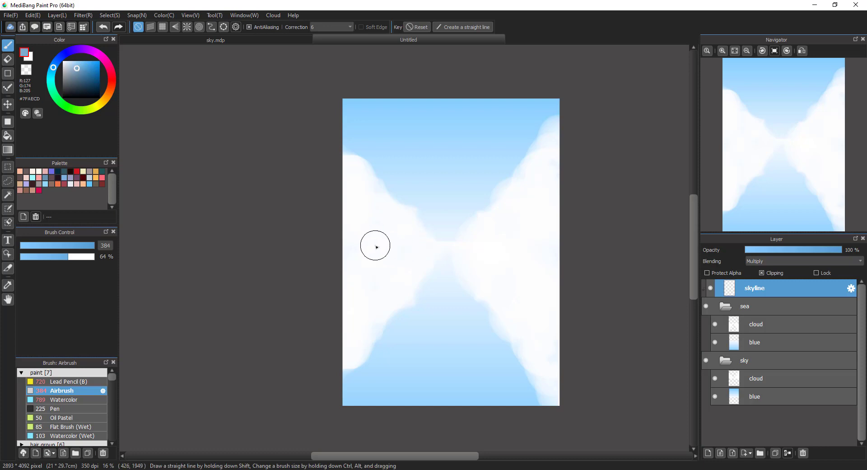
mouse_move(352, 253)
mouse_down()
mouse_move(406, 253)
mouse_move(418, 242)
mouse_up()
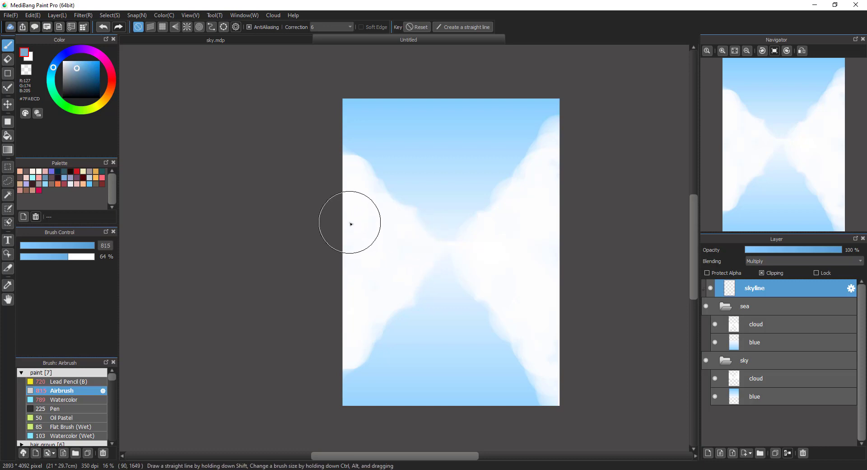
drag(344, 242, 611, 244)
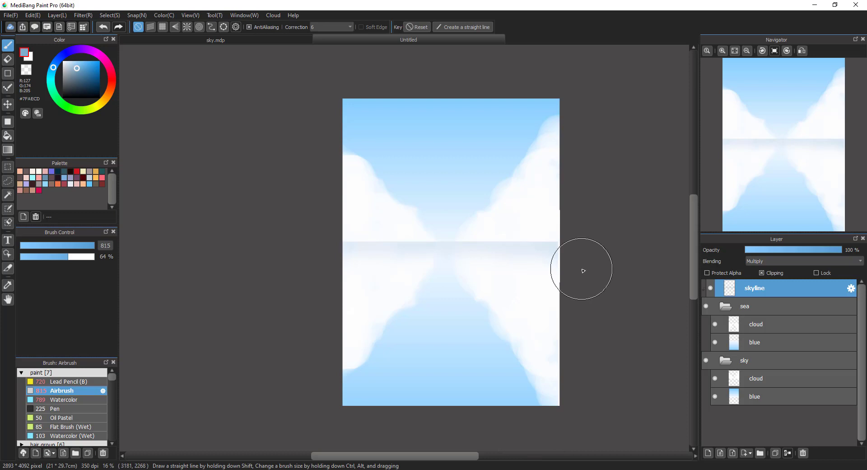
- Switch the sea folder's blending mode to Pass Through for comparison and return it to Normal
click(752, 307)
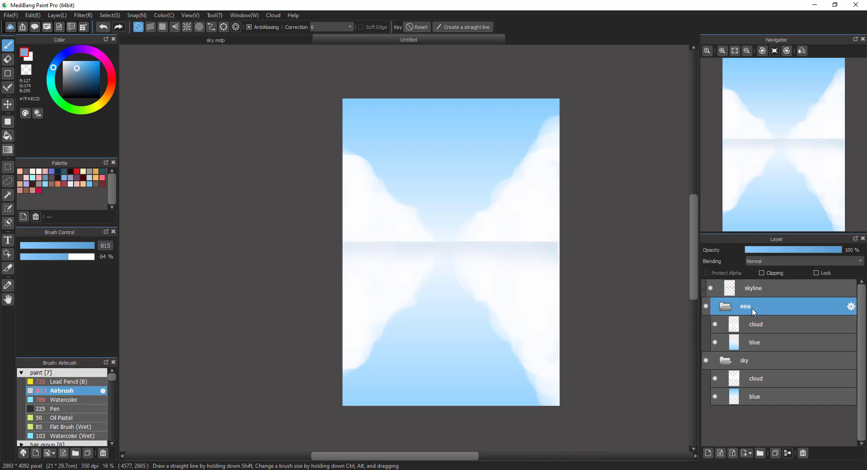
click(802, 262)
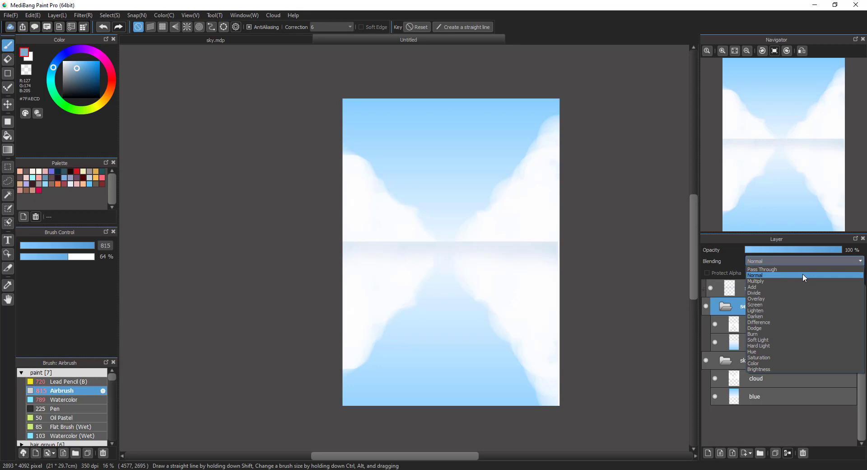
click(799, 269)
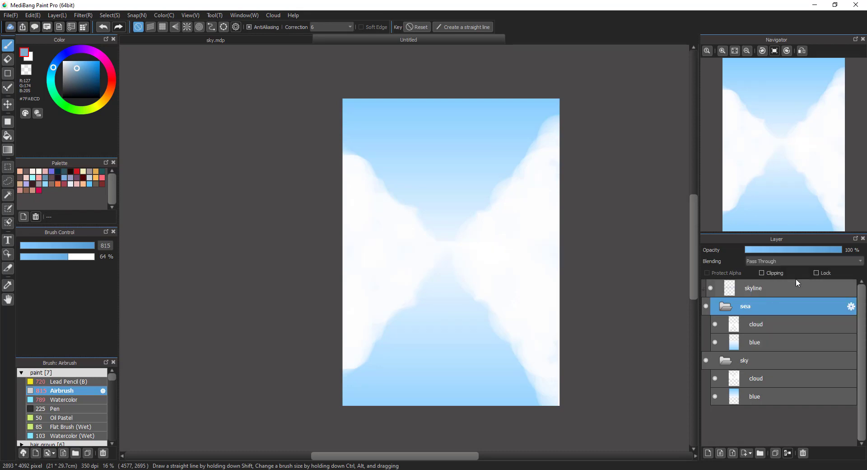
click(792, 289)
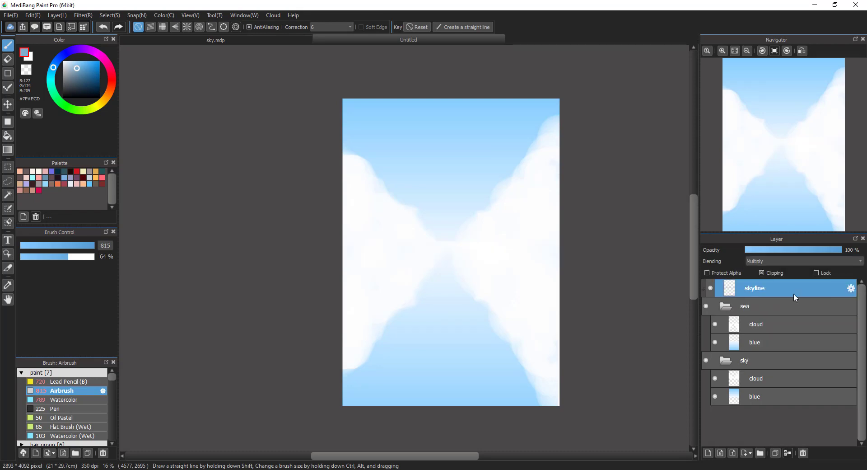
click(767, 307)
click(779, 263)
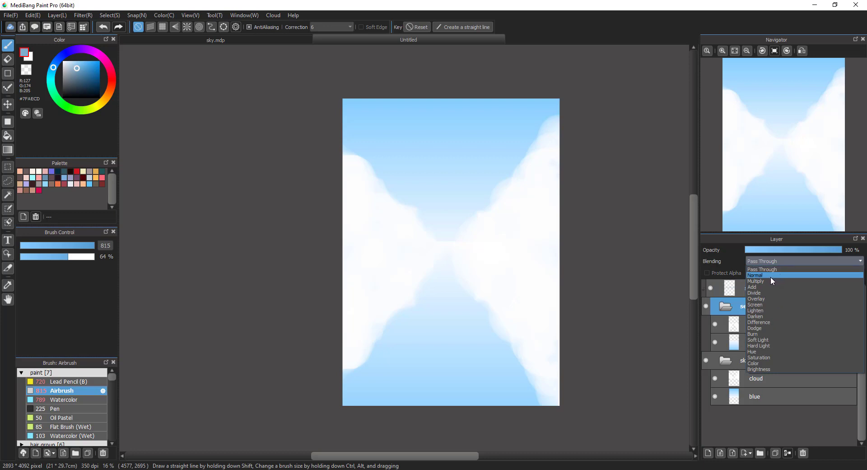
click(771, 276)
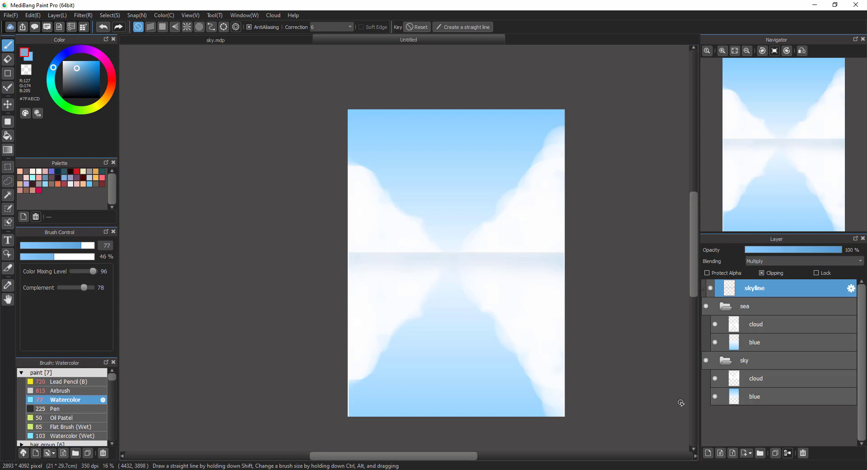
- Add a new layer above the skyline layer and turn off its Clipping
click(708, 452)
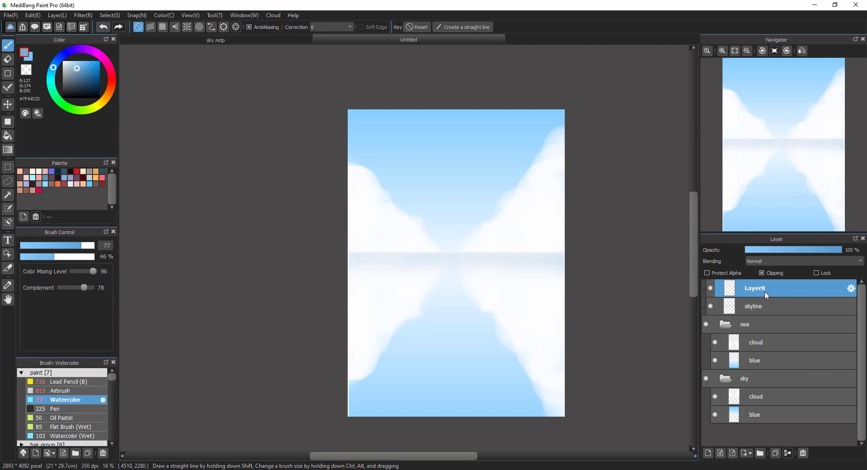
click(767, 273)
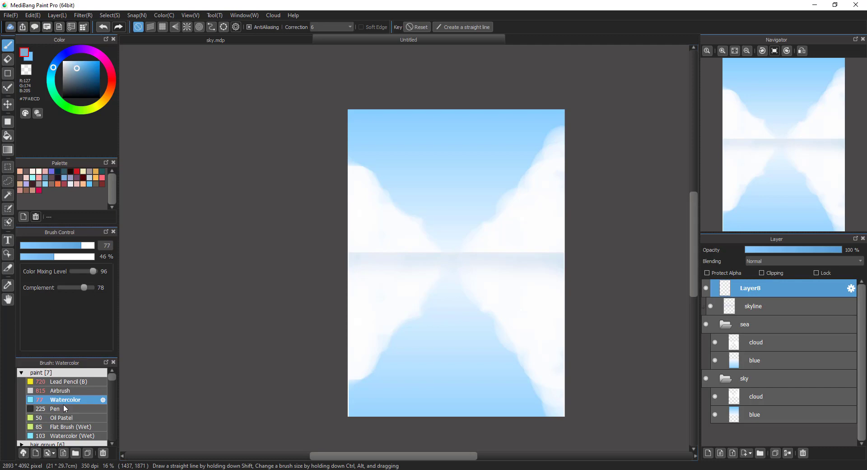
- Paint thin horizontal water ripples in white #FFFFFF across the central sea, using the Watercolor brush at size 77 on the layer above skyline
click(69, 64)
drag(69, 64, 53, 47)
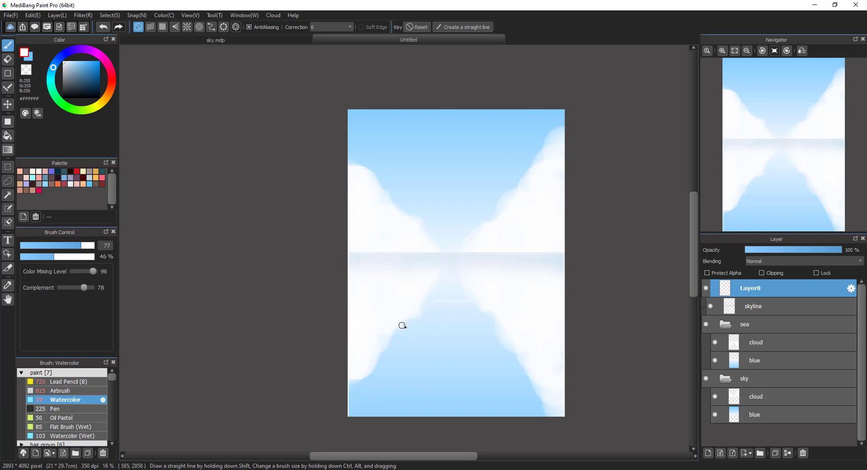
mouse_move(402, 325)
mouse_down()
mouse_move(516, 328)
mouse_move(447, 345)
mouse_move(389, 342)
mouse_up()
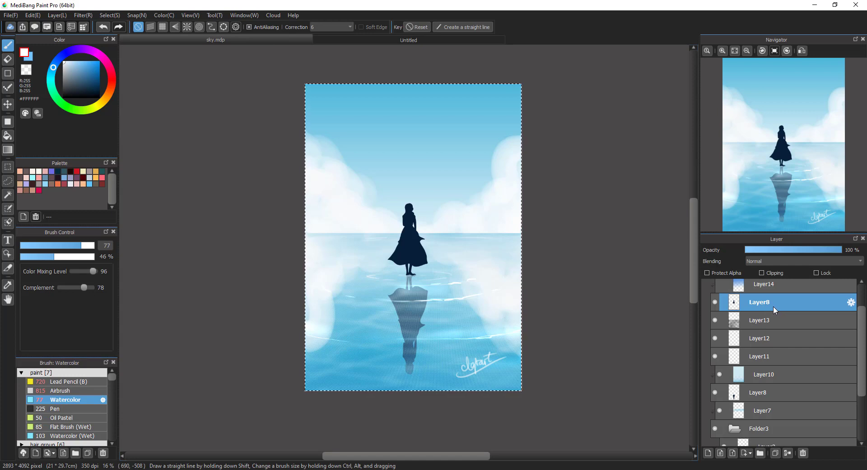
- Paste the girl silhouette copied from sky.mdp into the Untitled canvas and nudge it into place at the centre below the horizon
click(427, 39)
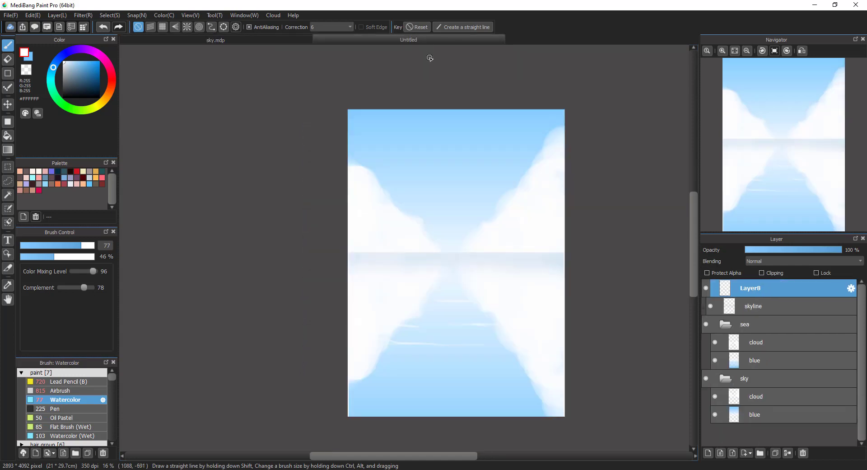
key(ctrl+v)
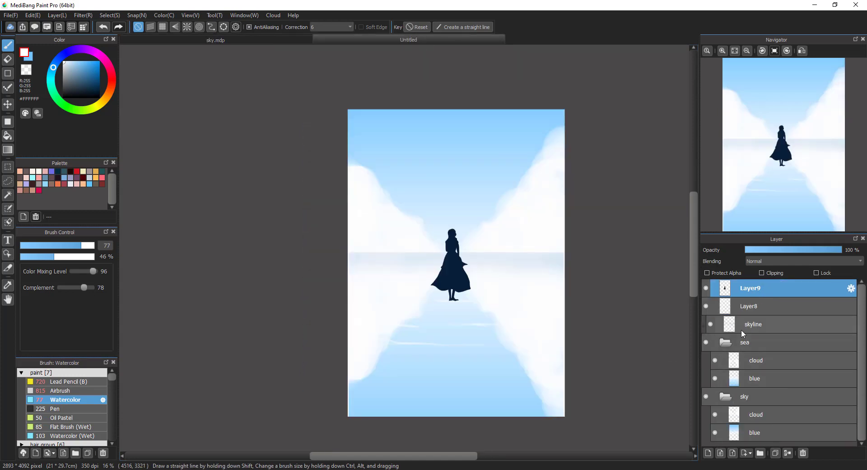
key(v)
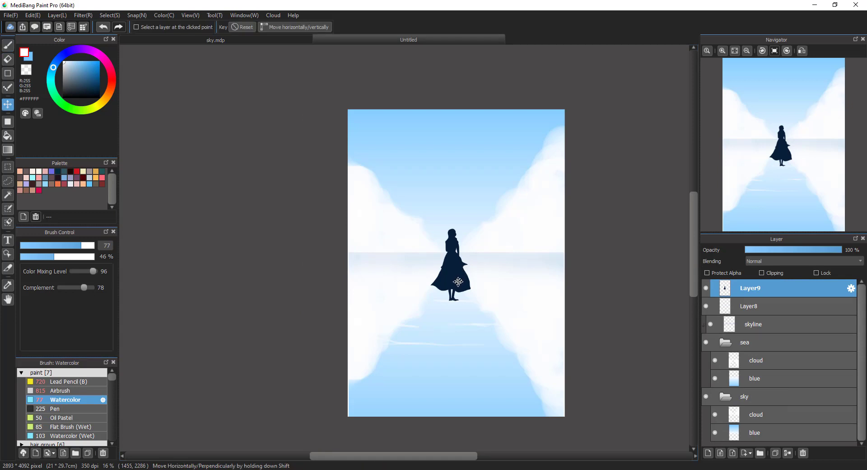
mouse_move(458, 282)
mouse_down()
mouse_move(458, 270)
mouse_move(459, 284)
mouse_up()
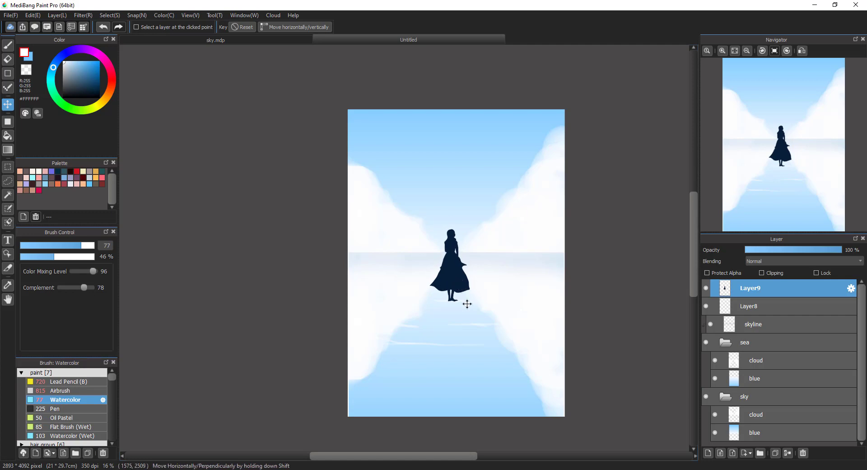
- Duplicate the girl silhouette layer, flip the copy vertically and move it straight down so it mirrors her from the feet
key(ctrl+j)
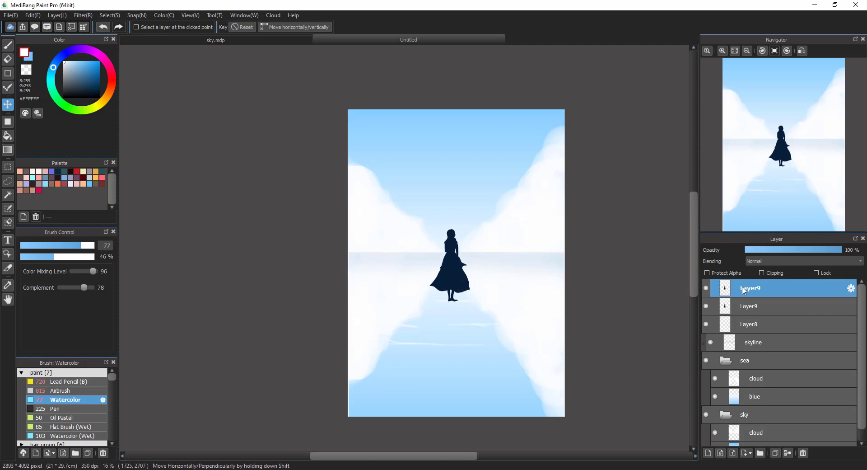
click(58, 16)
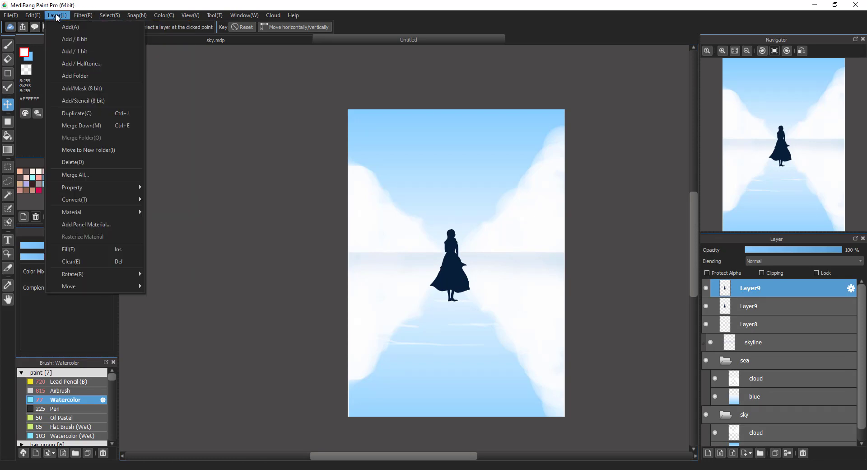
mouse_move(145, 274)
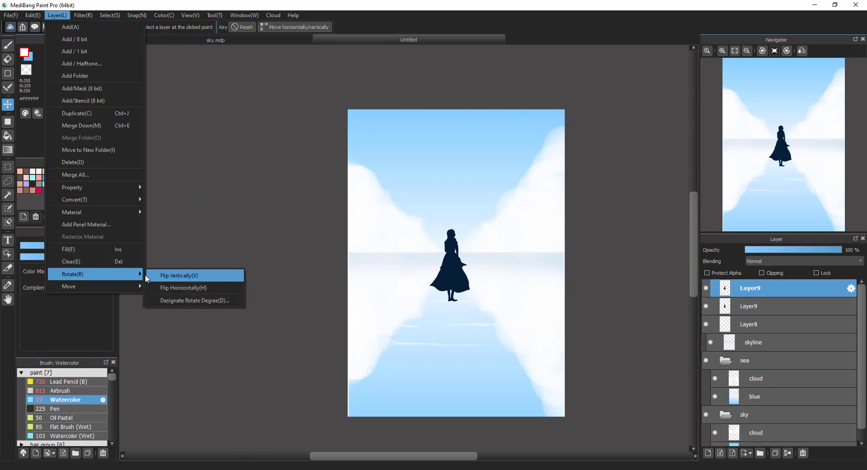
click(199, 276)
drag(456, 251, 455, 322)
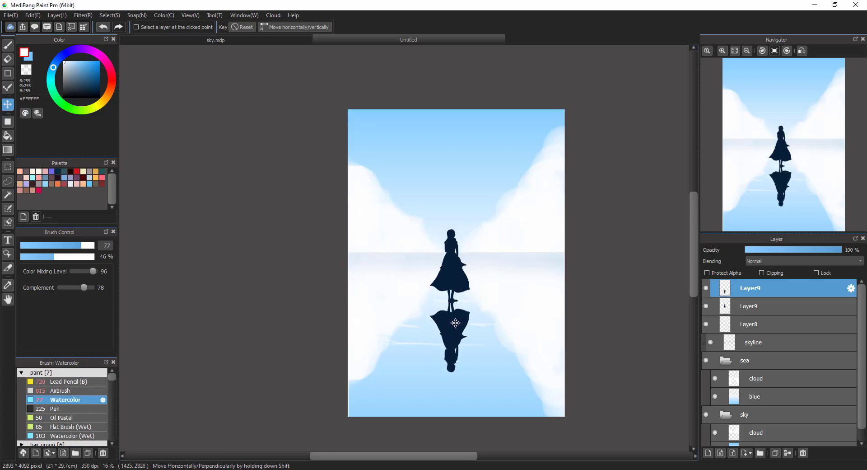
- Rename the flipped silhouette layer "reflection"
double_click(754, 291)
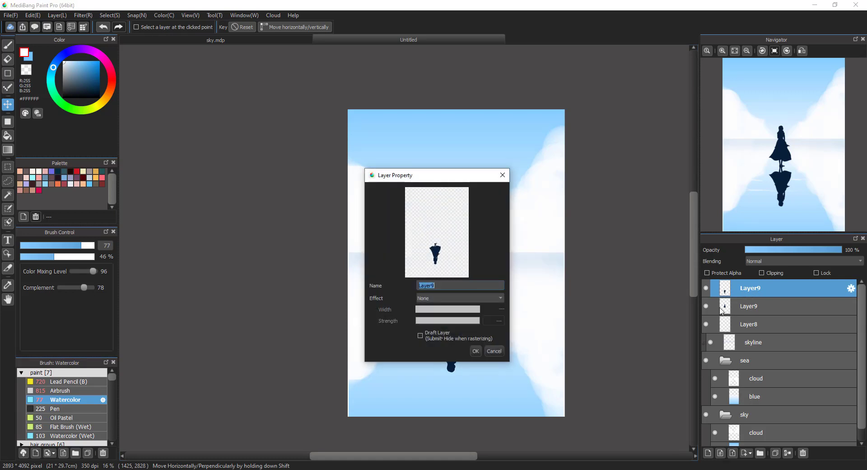
text(reflection\)
key(Return)
double_click(771, 291)
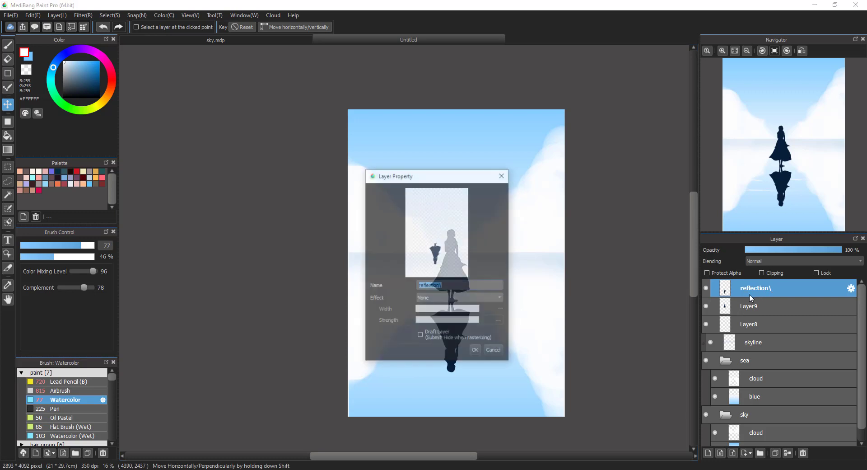
click(465, 286)
key(BackSpace)
key(Return)
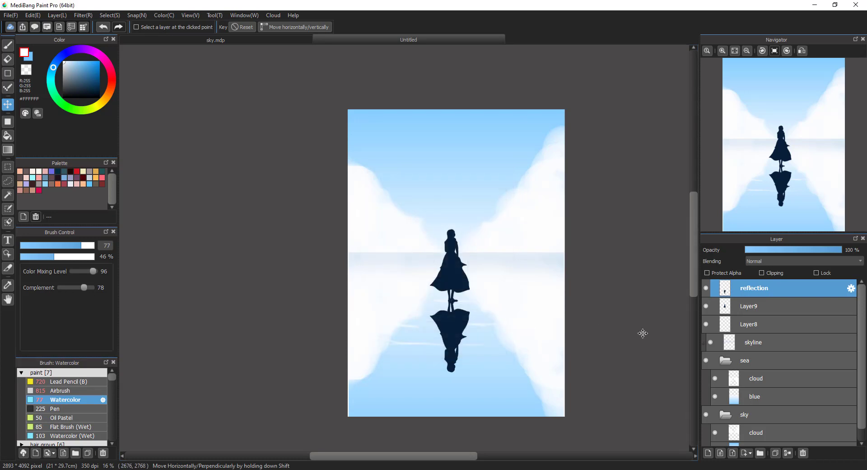
- Rename the upright silhouette layer "girl" and move the reflection layer beneath it
double_click(765, 308)
text(girl)
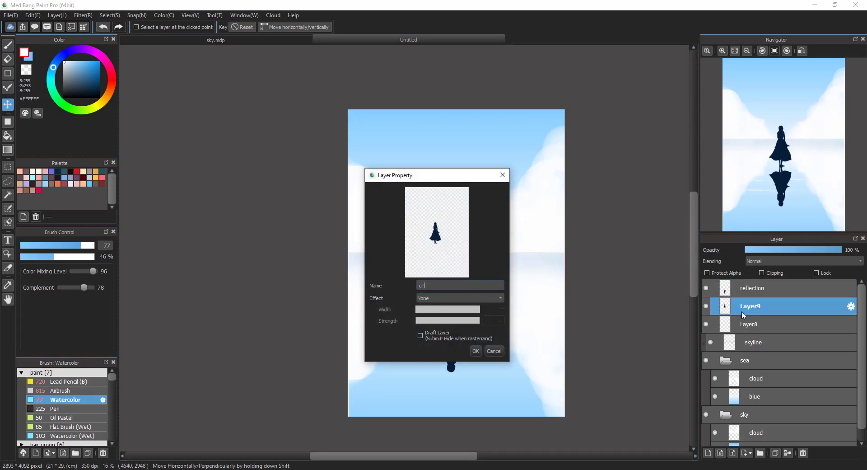
key(Return)
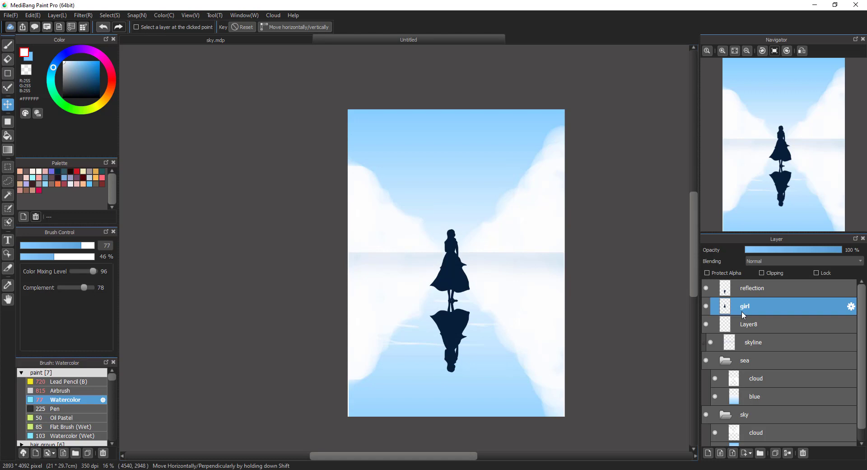
click(761, 287)
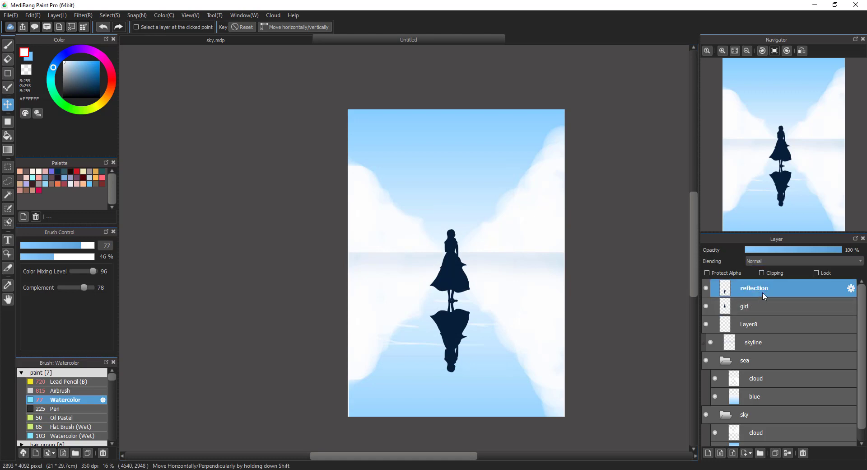
drag(766, 291, 764, 316)
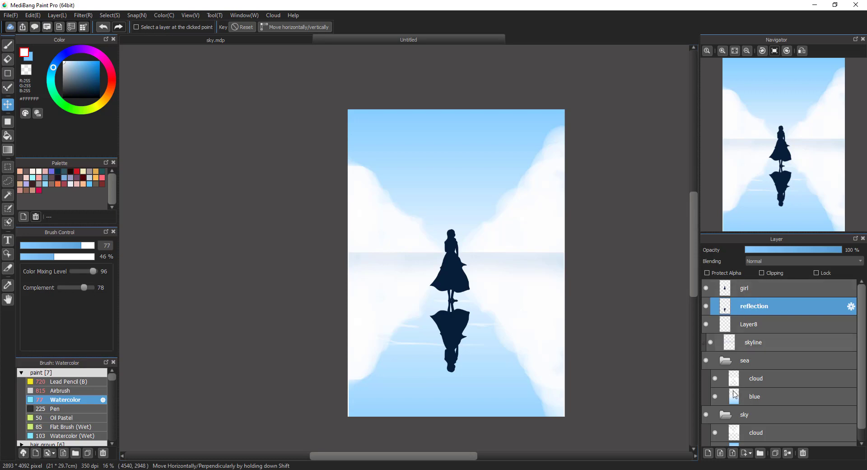
- Fade the reflection from the feet downward with a linear Foreground-Transparent gradient in sampled pale blue #D9F0FF on a new layer clipped to it
click(708, 452)
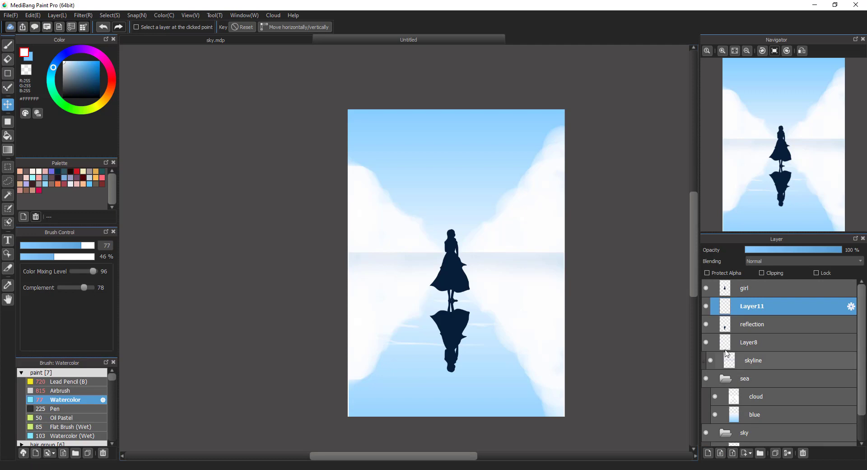
click(776, 272)
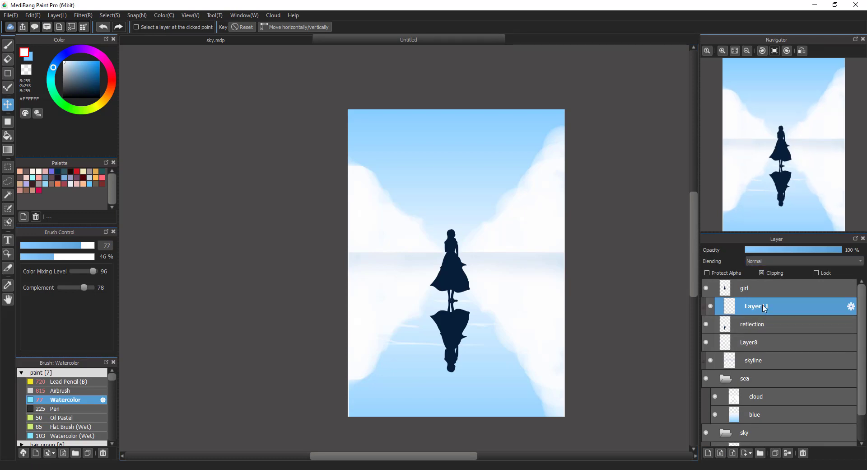
click(8, 150)
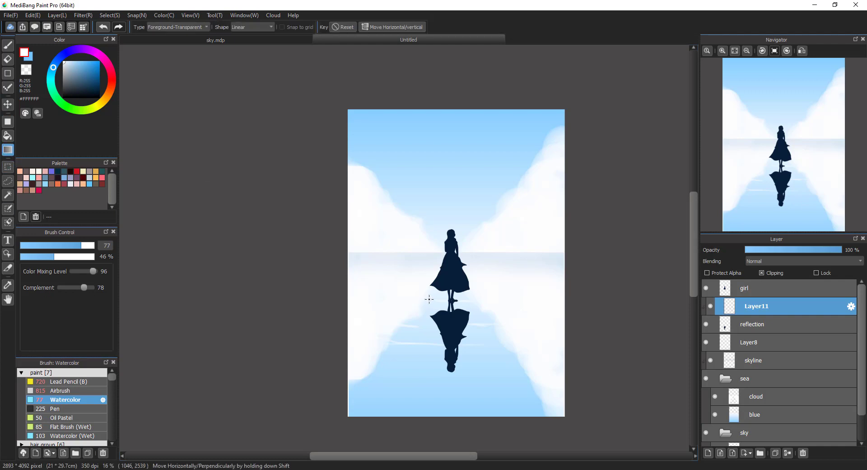
key(x)
right_click(462, 305)
click(8, 285)
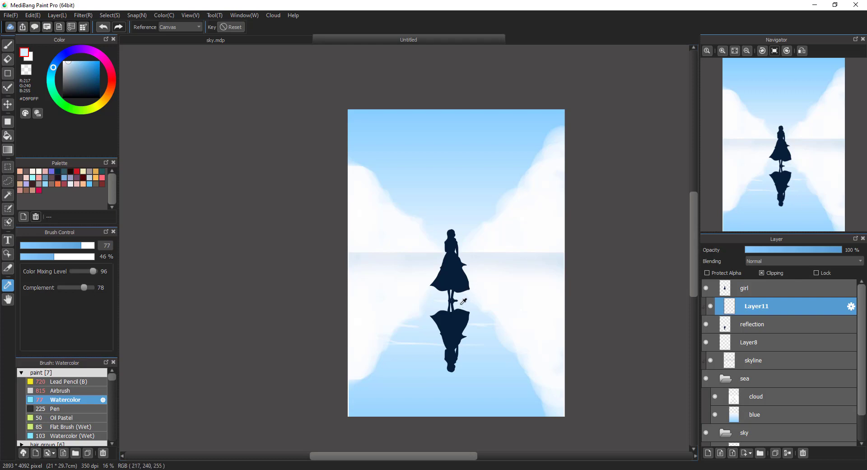
click(8, 149)
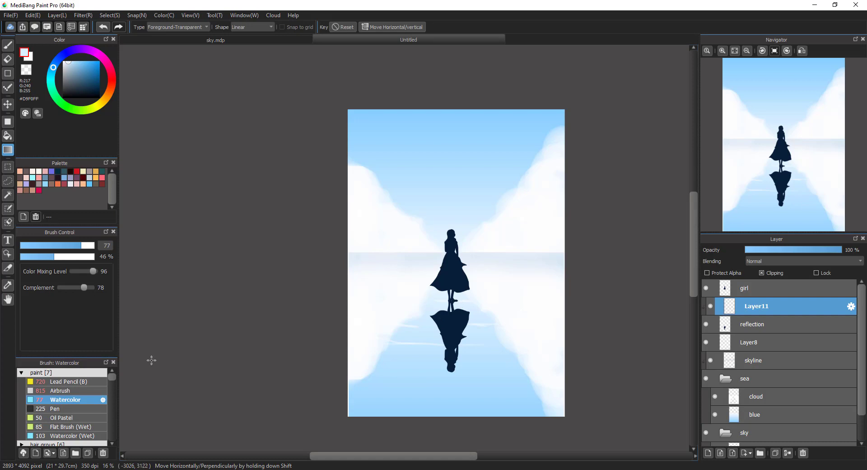
click(201, 28)
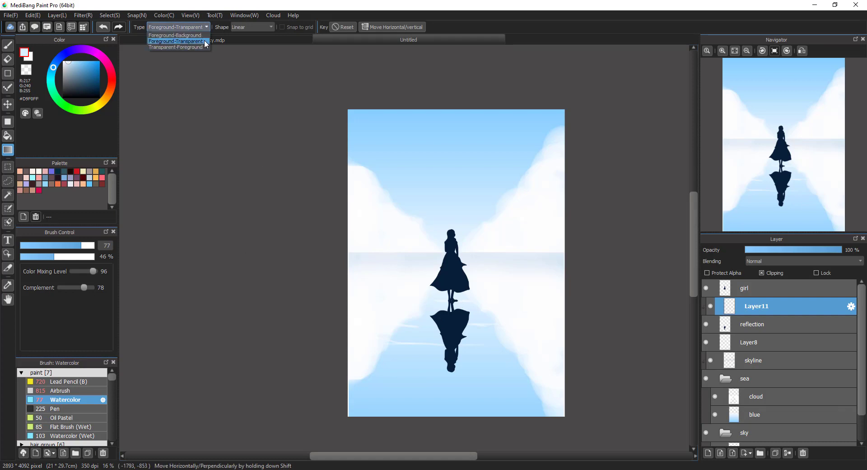
click(203, 40)
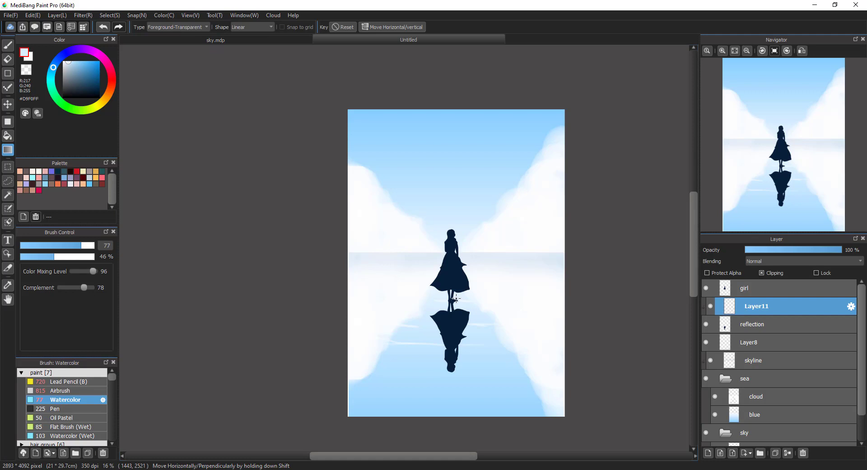
drag(456, 297, 456, 373)
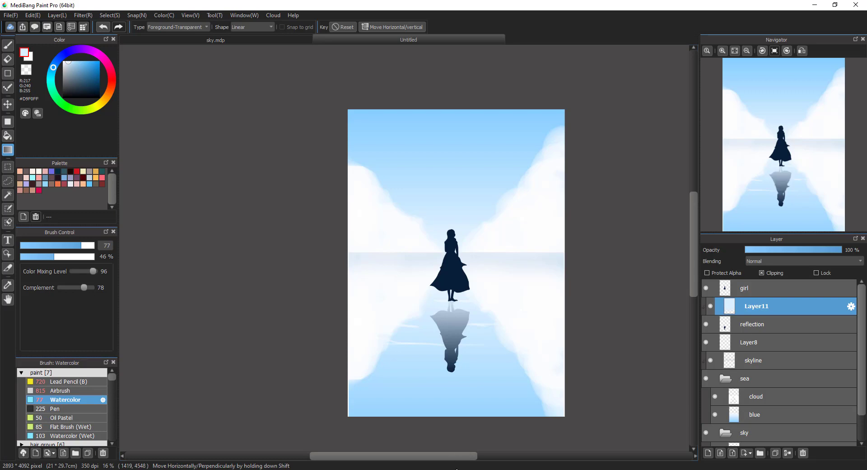
- Tint the girl from the head downward with a linear gradient in sampled sky blue #A3DAFF on a new clipped layer at 83% opacity
click(746, 288)
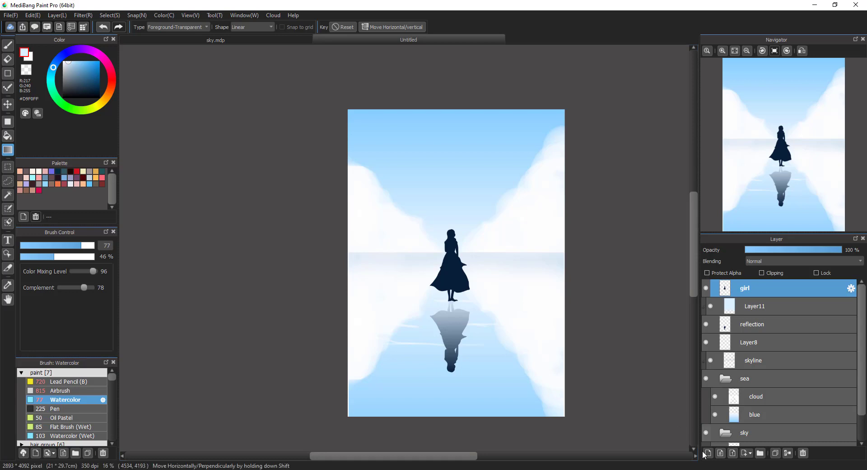
click(708, 453)
click(763, 273)
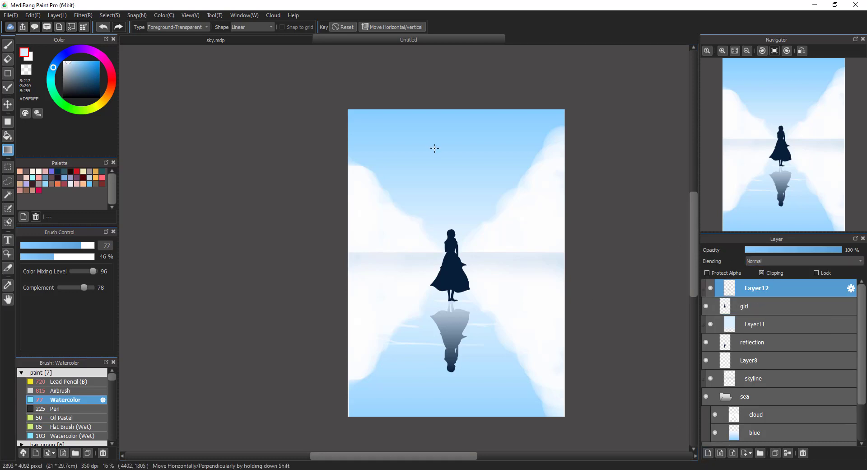
alt+click(507, 149)
drag(457, 223, 457, 293)
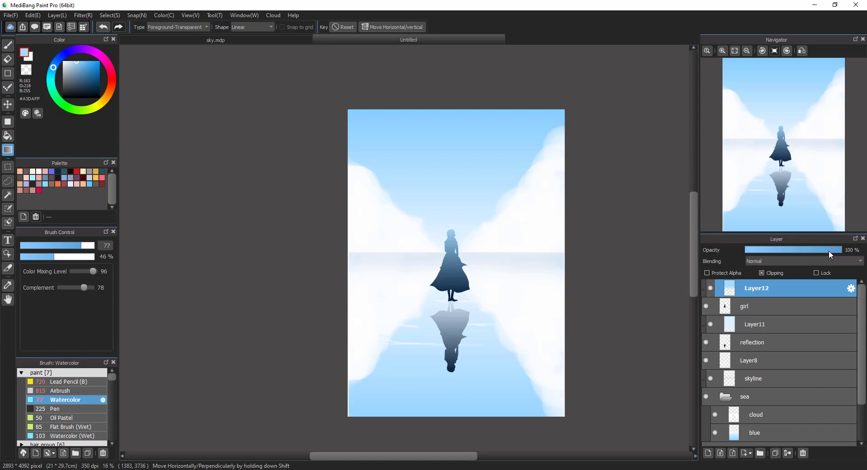
drag(830, 250, 825, 252)
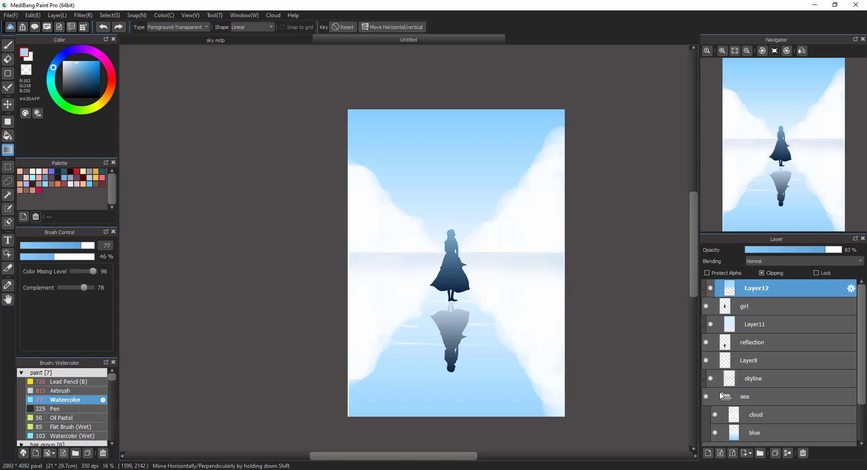
- Add a new layer directly above the skyline layer
click(771, 384)
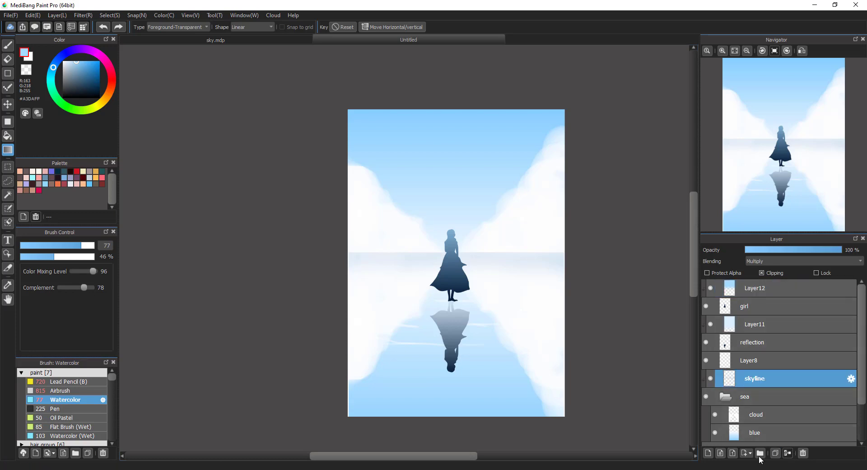
click(707, 453)
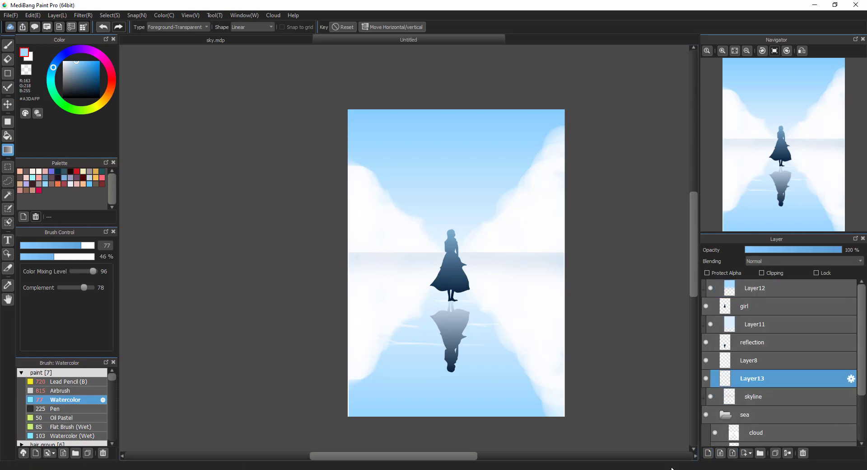
- Open the tone materials collection and widen its window to show the full material names
click(35, 27)
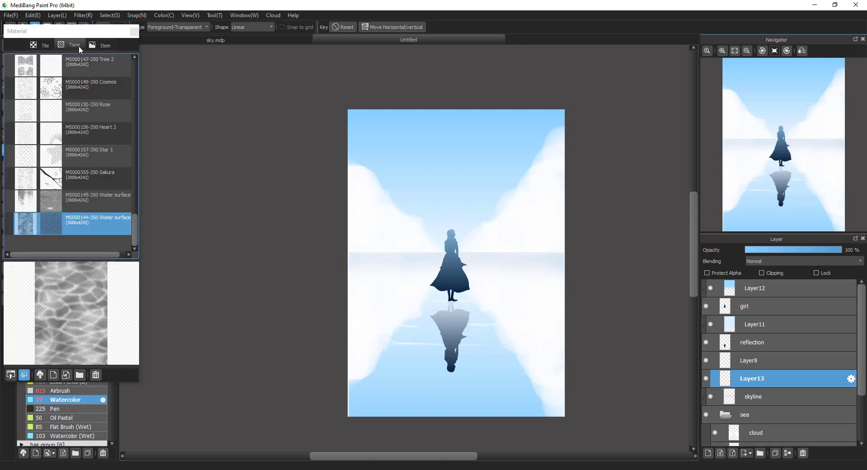
drag(140, 225, 171, 224)
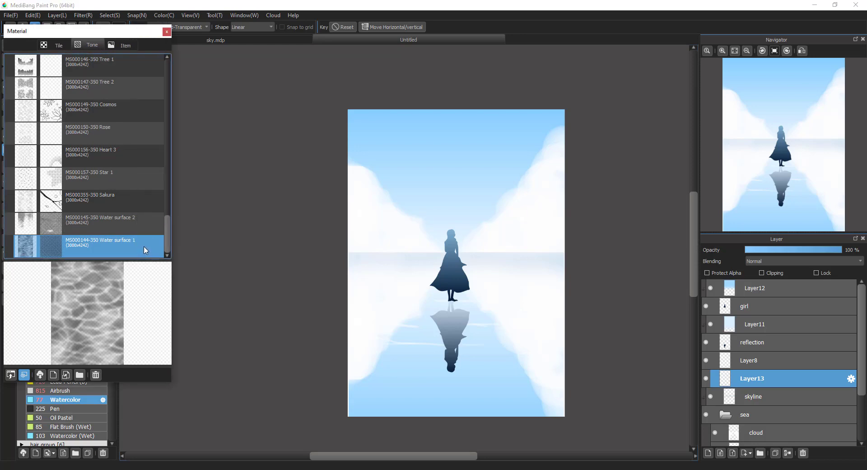
- Search the cloud tone materials for "water" and preview Water surface 1 and Water surface 2
click(39, 375)
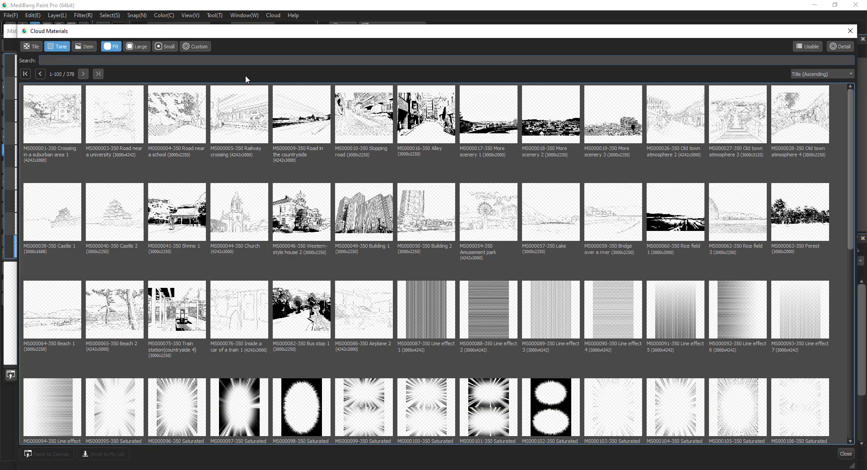
click(254, 60)
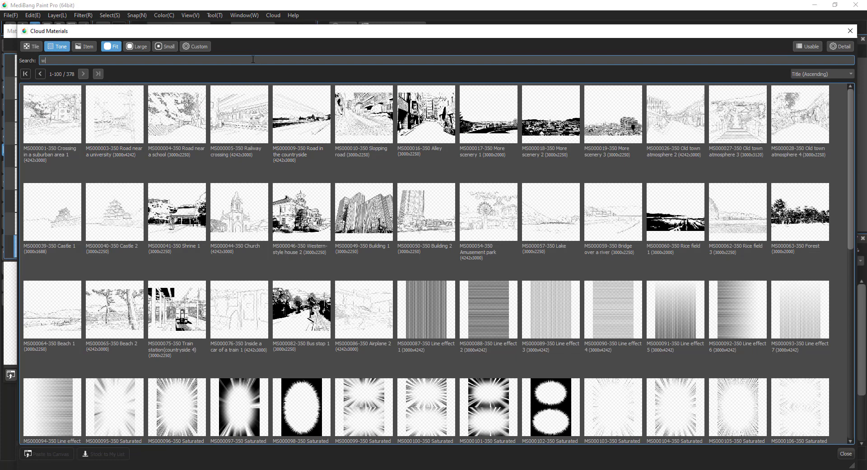
text(water)
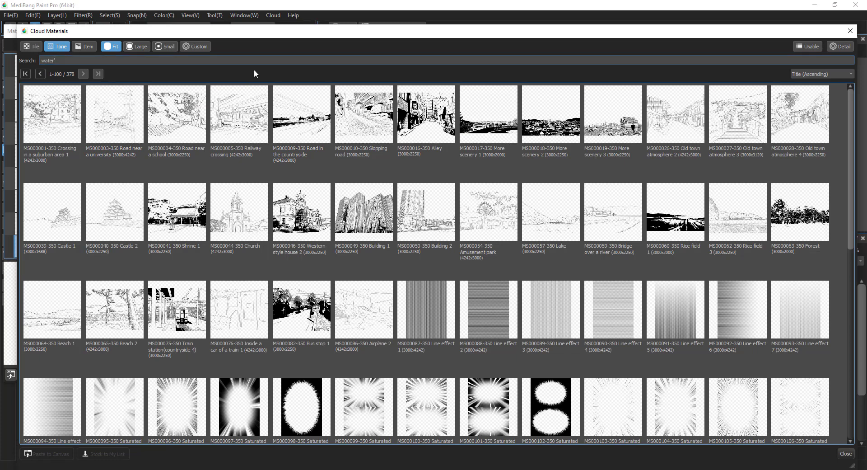
text(')
key(BackSpace)
key(Return)
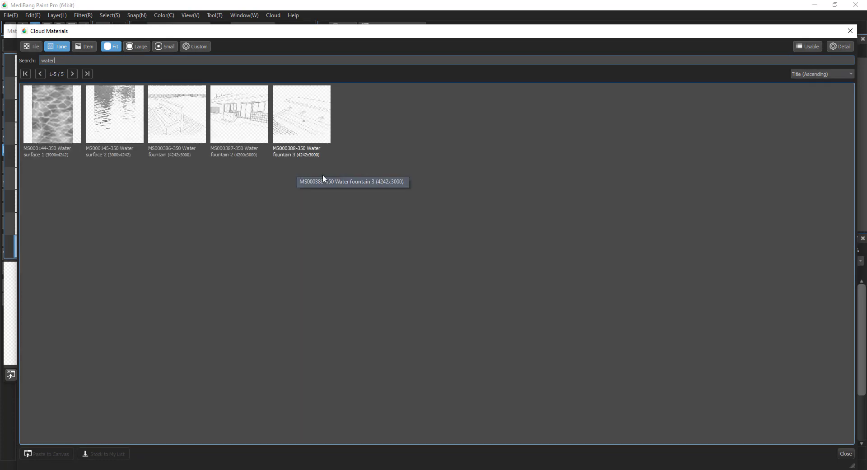
click(58, 129)
click(120, 160)
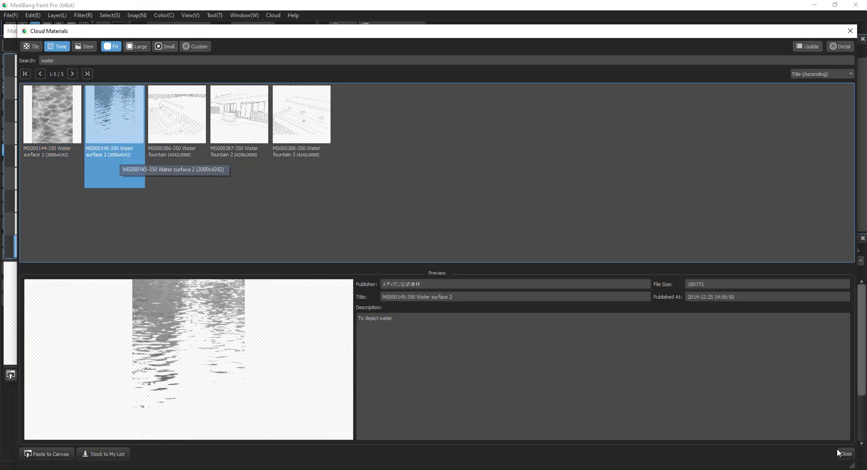
click(839, 452)
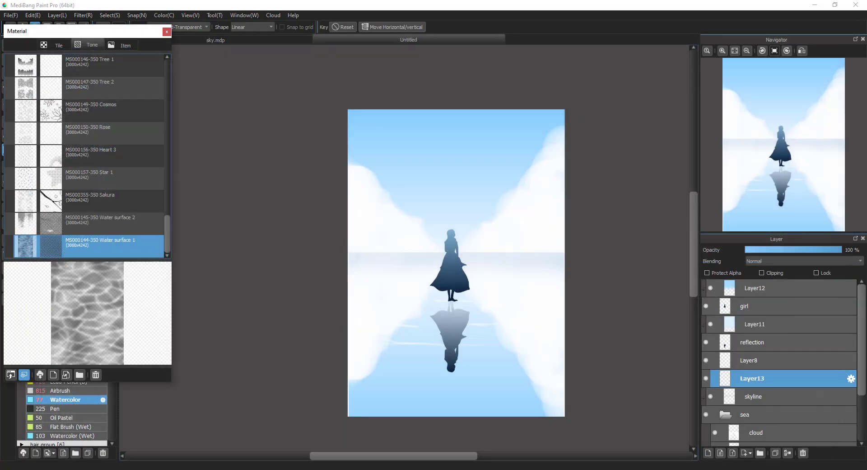
- Place the Water surface 1 tone across the lower part of the canvas and blend its layer with Overlay
drag(107, 248, 504, 337)
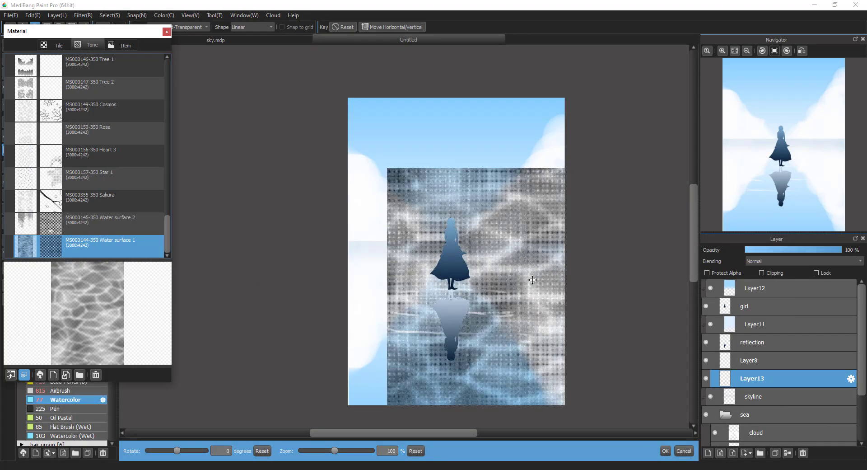
click(524, 306)
drag(524, 306, 526, 350)
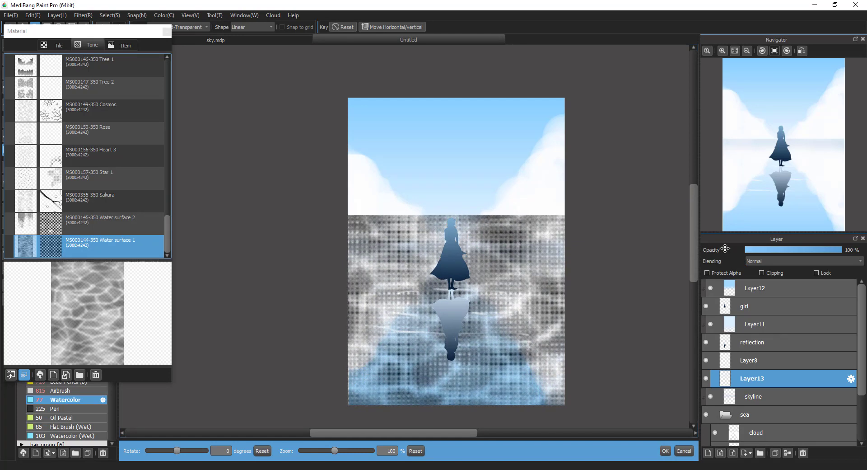
click(784, 261)
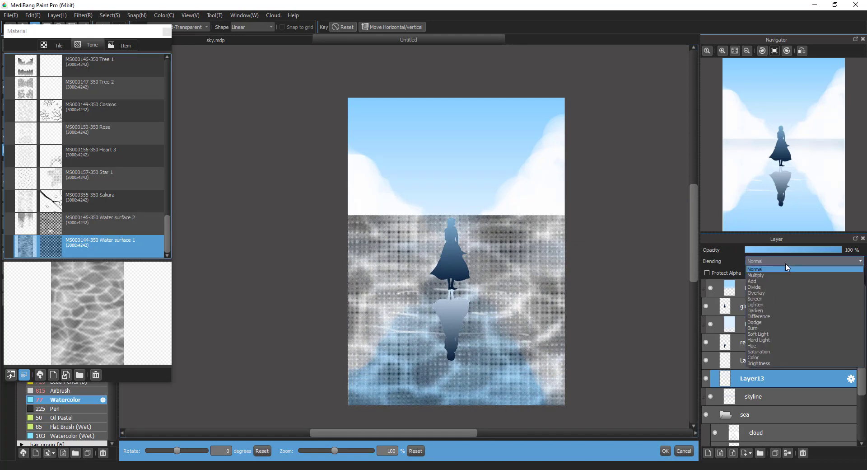
click(781, 293)
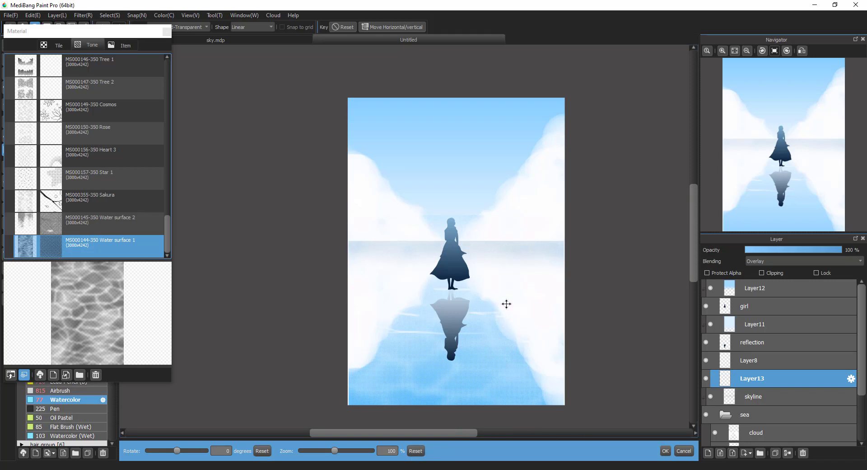
click(665, 450)
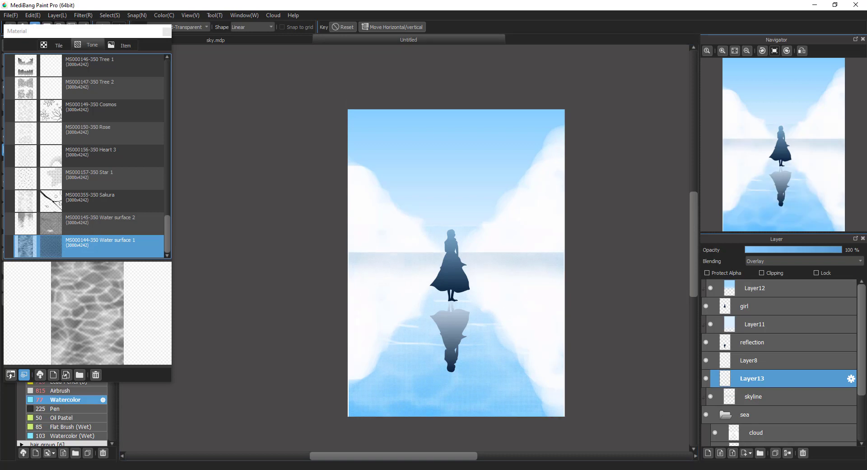
- Transform the water texture so its upper edge meets the horizon and its lower edge extends slightly past the canvas bottom
key(ctrl+t)
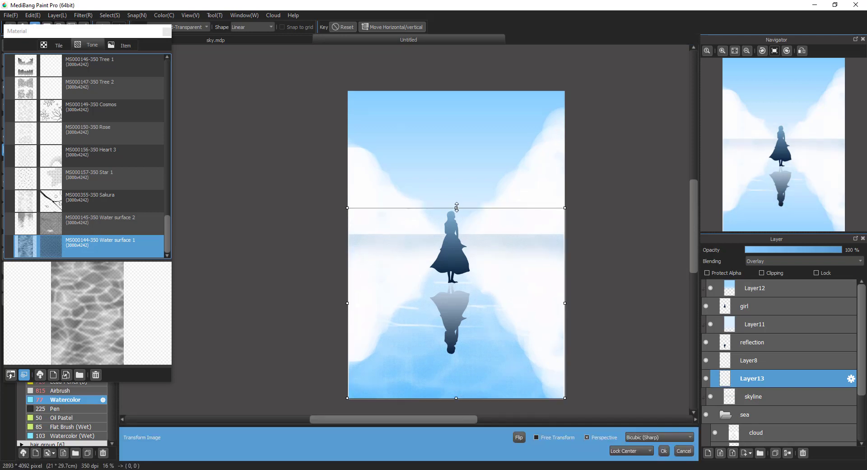
drag(456, 207, 456, 232)
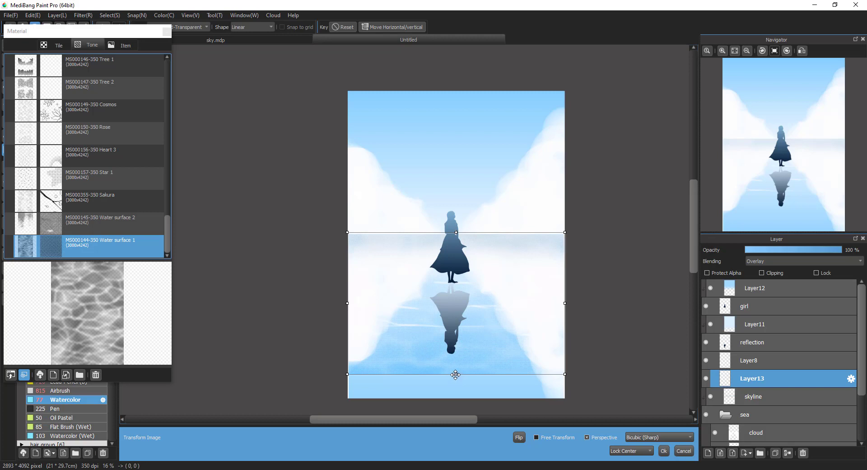
drag(456, 374, 454, 405)
drag(494, 328, 494, 330)
drag(497, 394, 499, 394)
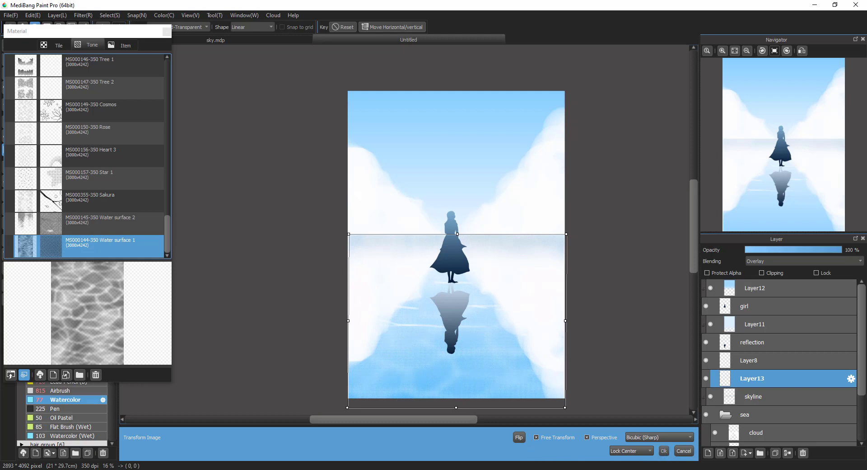